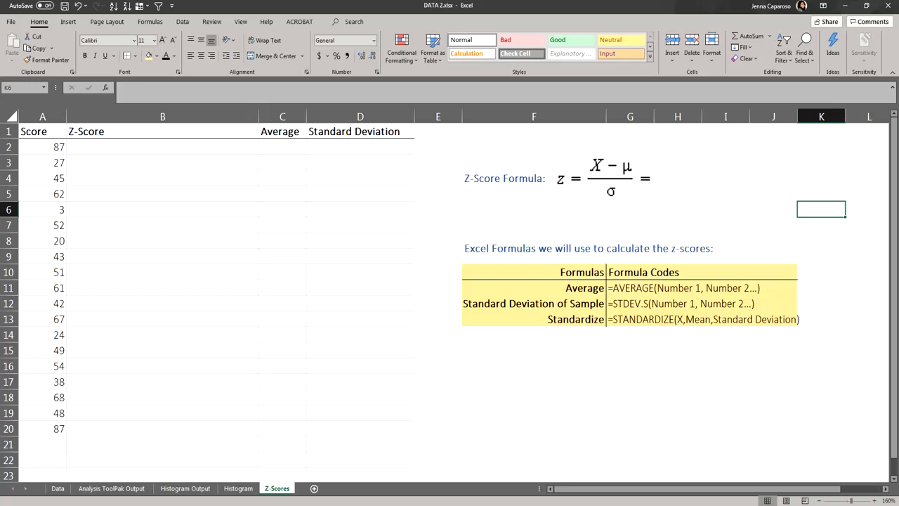
Step: Examine the score data, the z-score formula and the reference table of Excel formulas to be used
{"action": "left_click", "coordinate": [30, 148]}
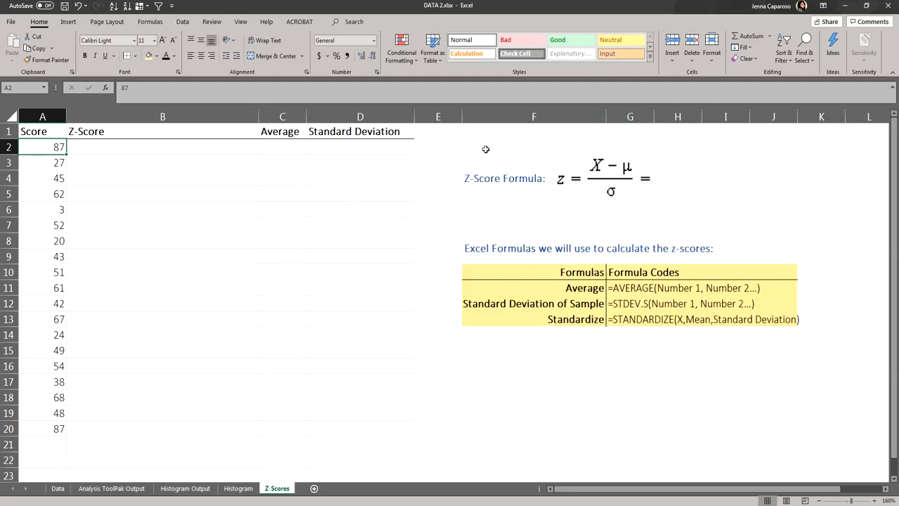
{"action": "left_click_drag", "start_coordinate": [456, 146], "coordinate": [703, 205]}
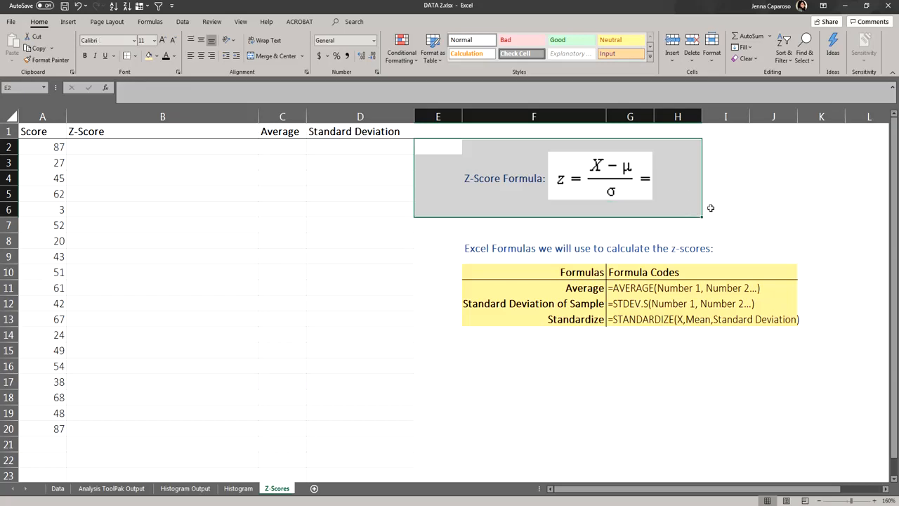
{"action": "left_click", "coordinate": [749, 202]}
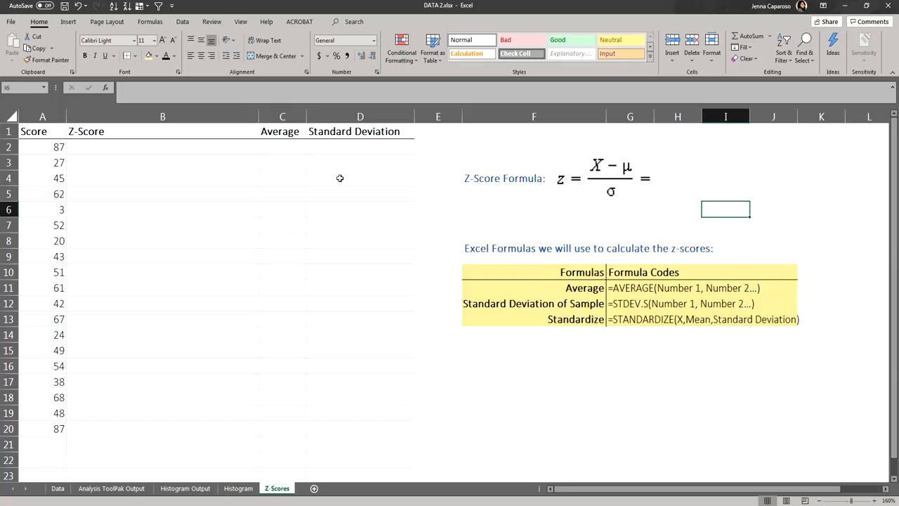
{"action": "left_click", "coordinate": [47, 117]}
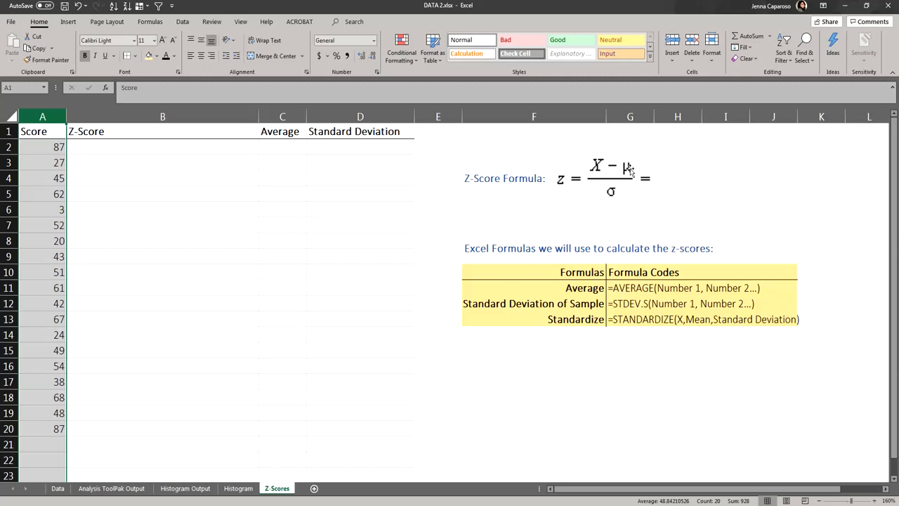
{"action": "left_click_drag", "start_coordinate": [597, 286], "coordinate": [778, 284]}
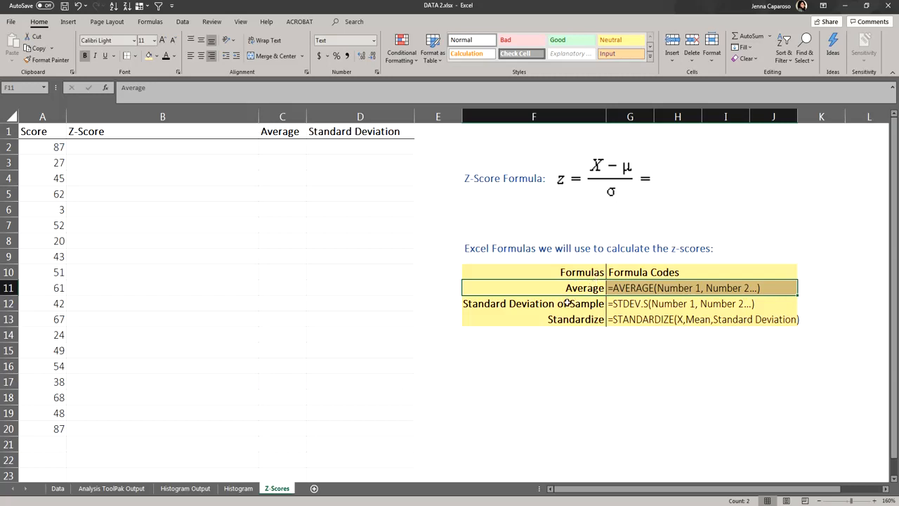
{"action": "left_click_drag", "start_coordinate": [568, 302], "coordinate": [768, 301]}
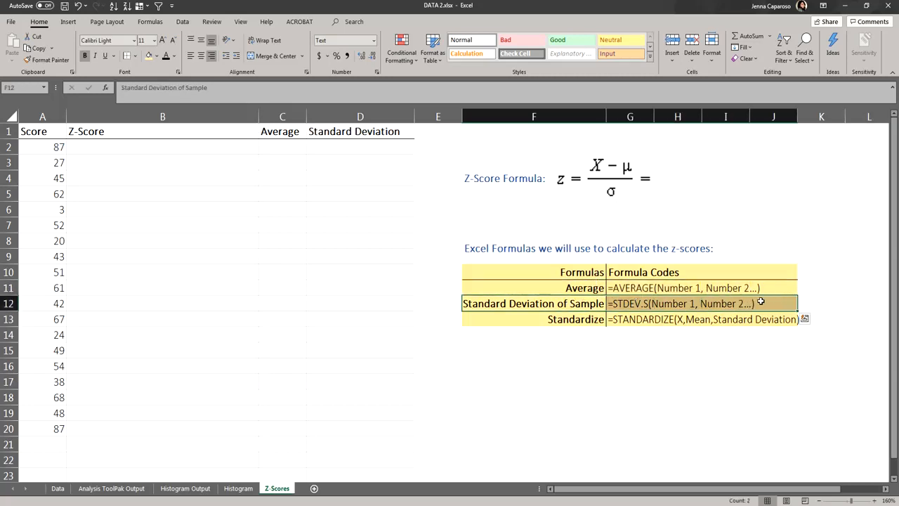
{"action": "left_click_drag", "start_coordinate": [590, 289], "coordinate": [770, 300]}
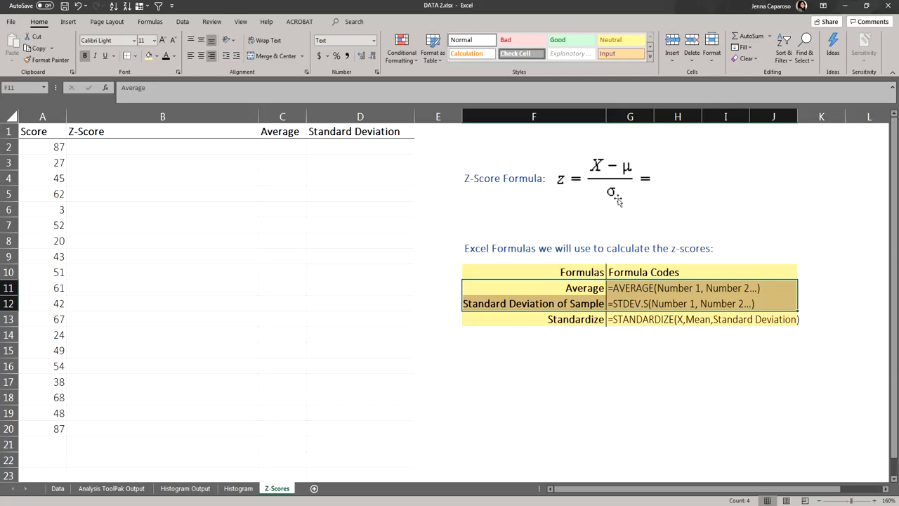
{"action": "left_click", "coordinate": [578, 320]}
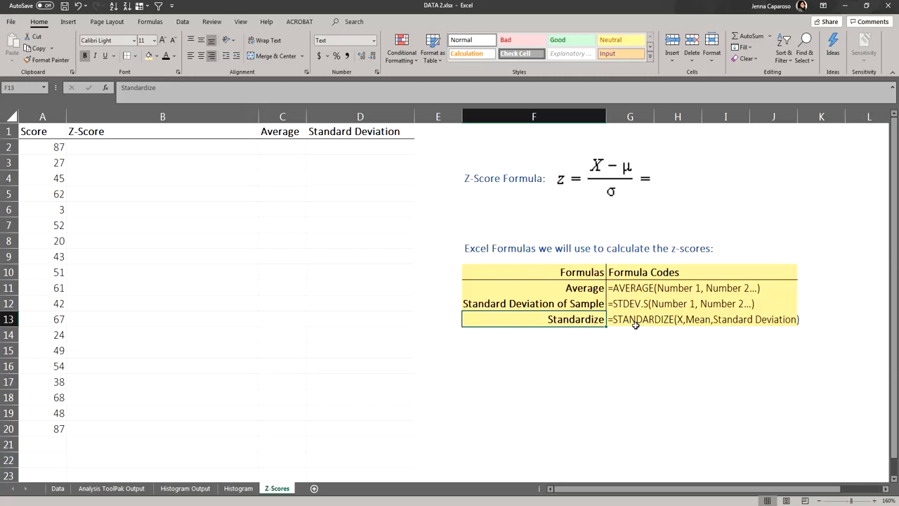
{"action": "left_click", "coordinate": [678, 329]}
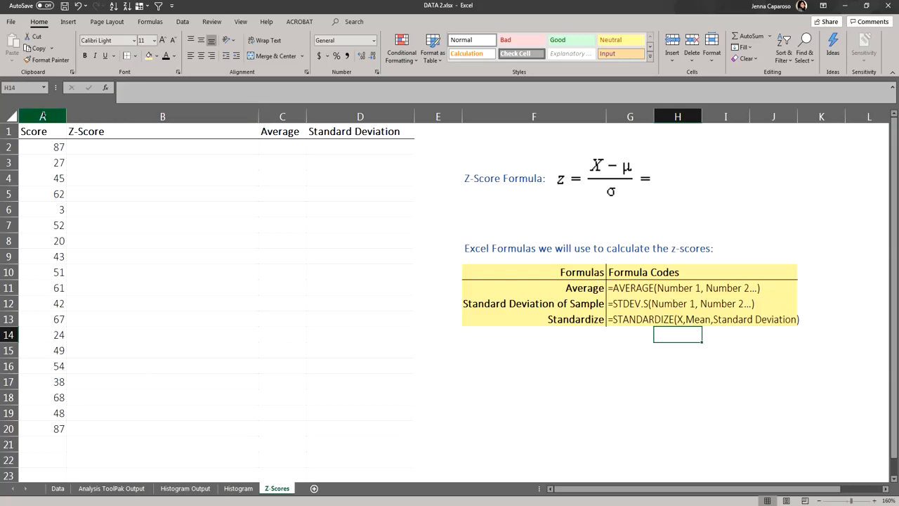
{"action": "left_click", "coordinate": [43, 116]}
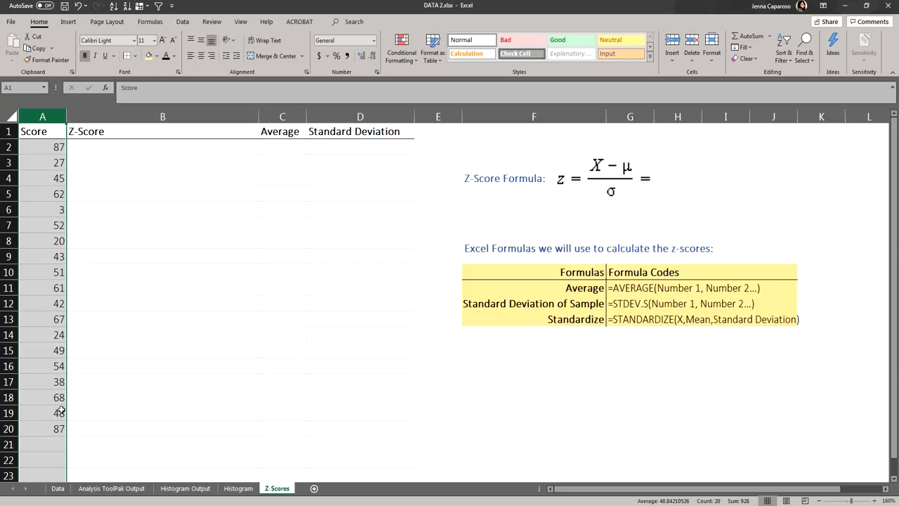
{"action": "left_click", "coordinate": [175, 128]}
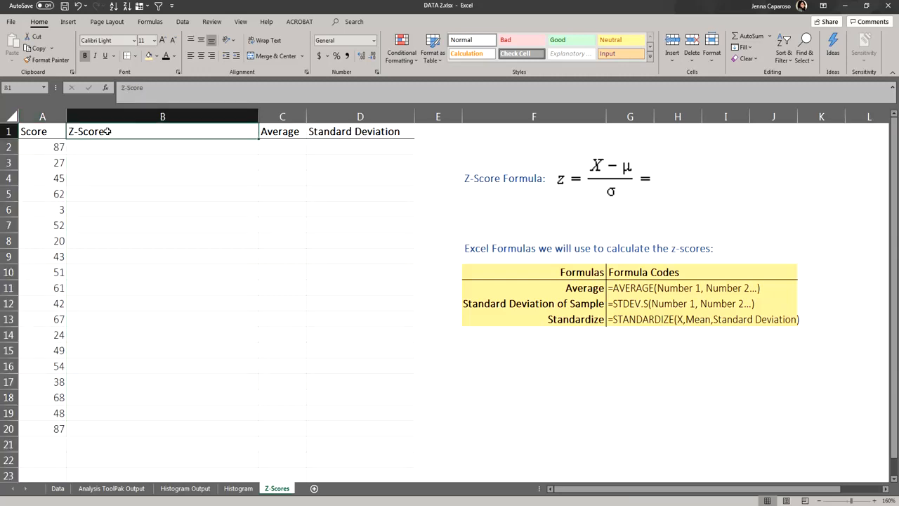
{"action": "left_click_drag", "start_coordinate": [108, 144], "coordinate": [97, 428]}
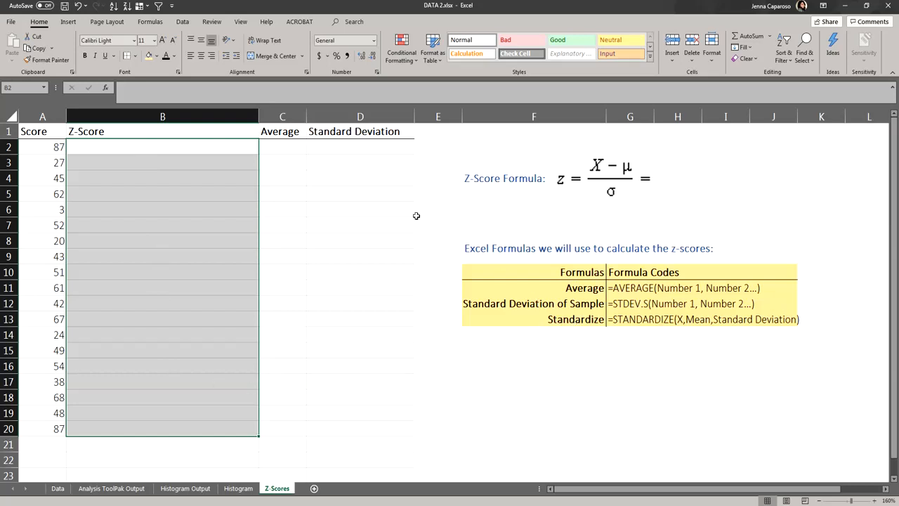
{"action": "left_click", "coordinate": [282, 116]}
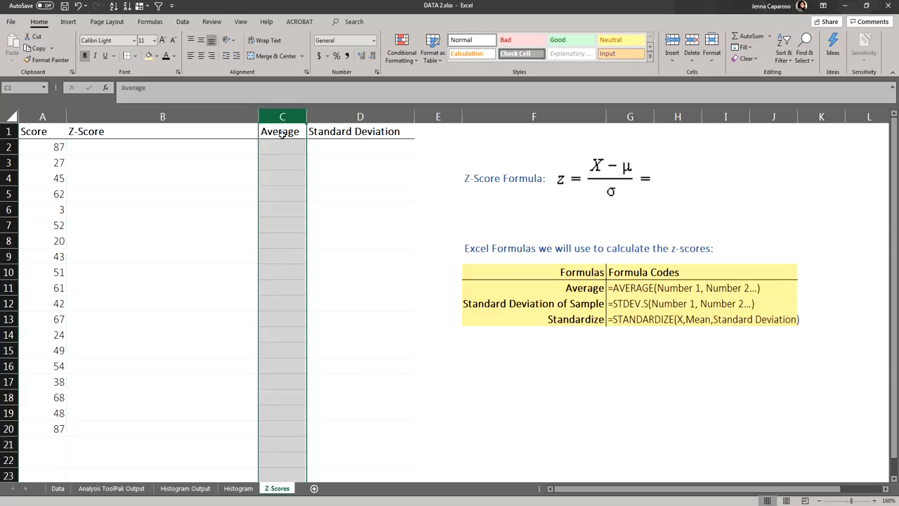
{"action": "left_click", "coordinate": [355, 117]}
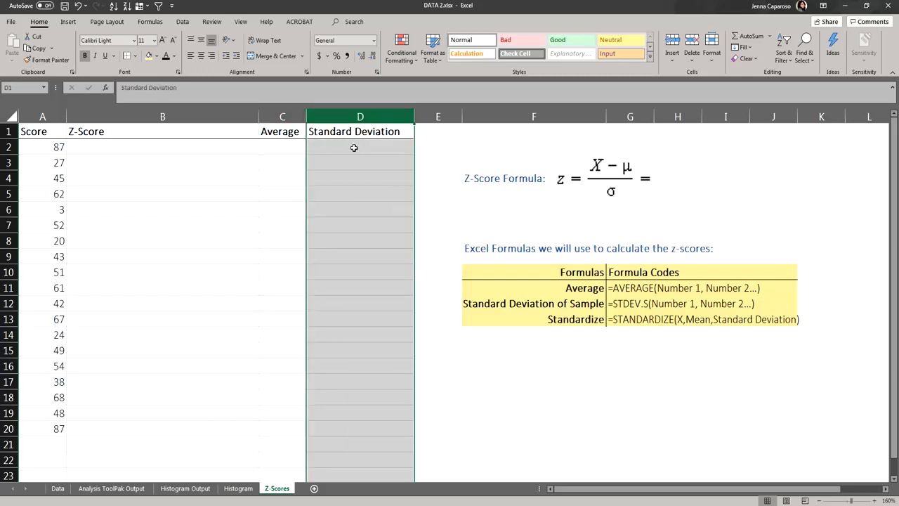
Step: Enter =AVERAGE(A2:A20) in the first Average cell to compute the mean of the scores
{"action": "left_click", "coordinate": [271, 150]}
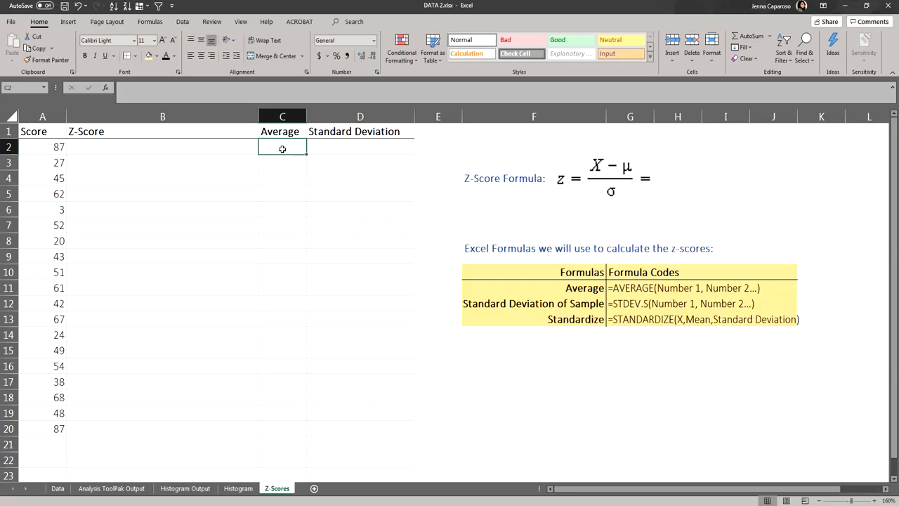
{"action": "double_click", "coordinate": [282, 149]}
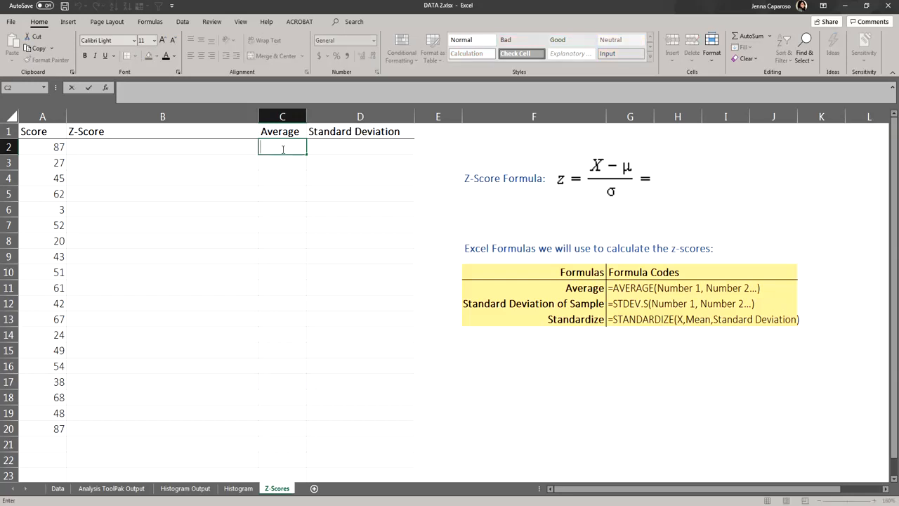
{"action": "type", "text": "="}
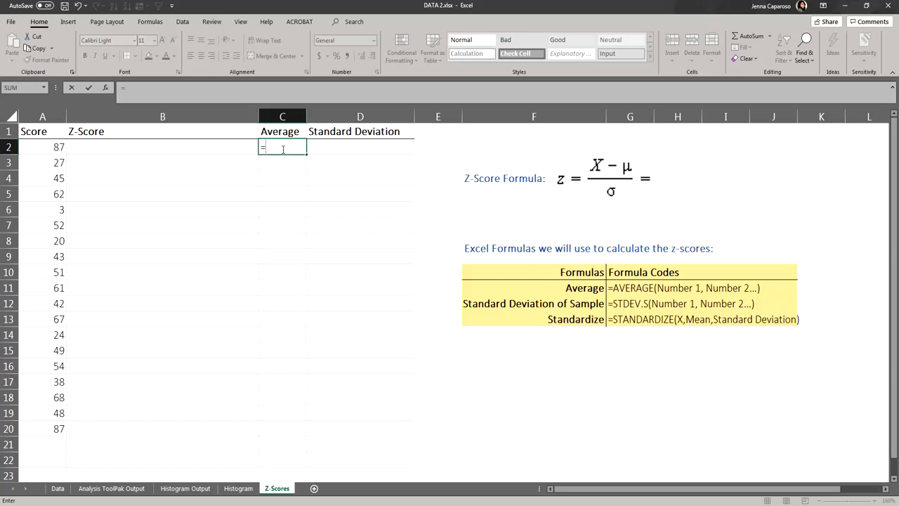
{"action": "type", "text": "AVER"}
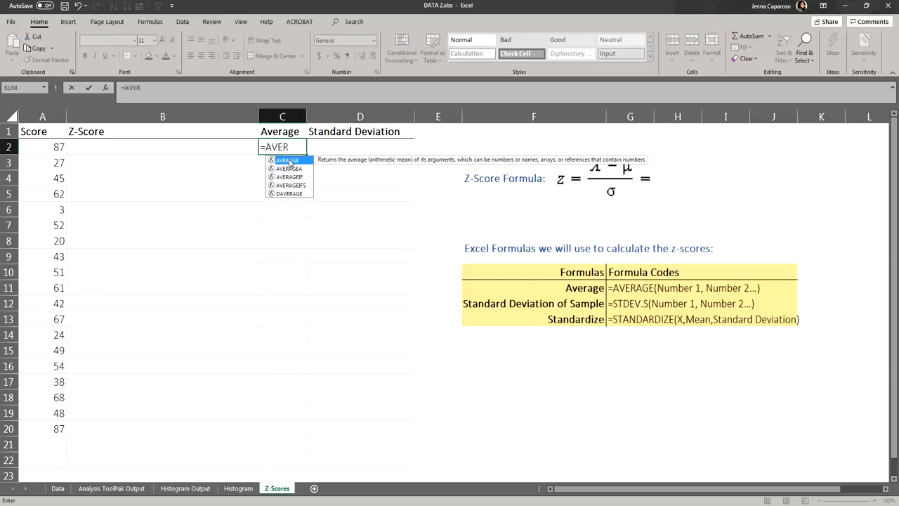
{"action": "double_click", "coordinate": [289, 160]}
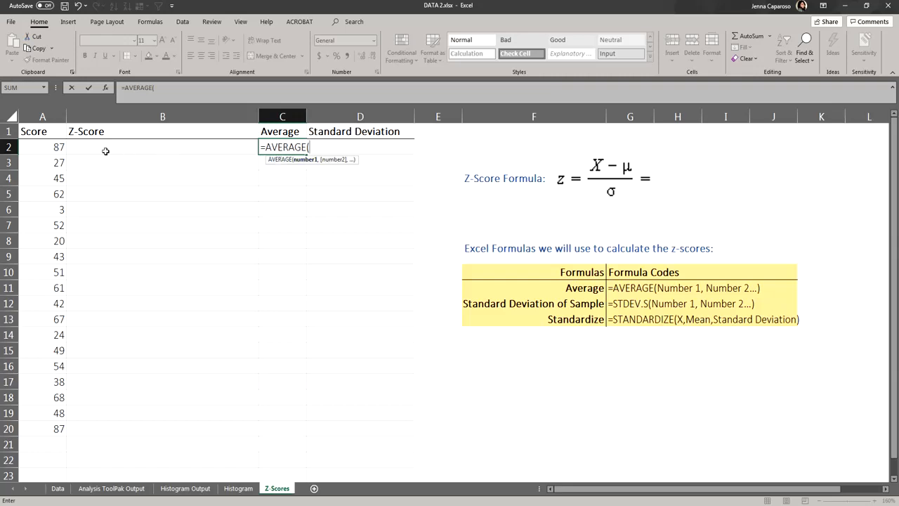
{"action": "left_click", "coordinate": [41, 147]}
{"action": "left_click_drag", "start_coordinate": [41, 146], "coordinate": [44, 428]}
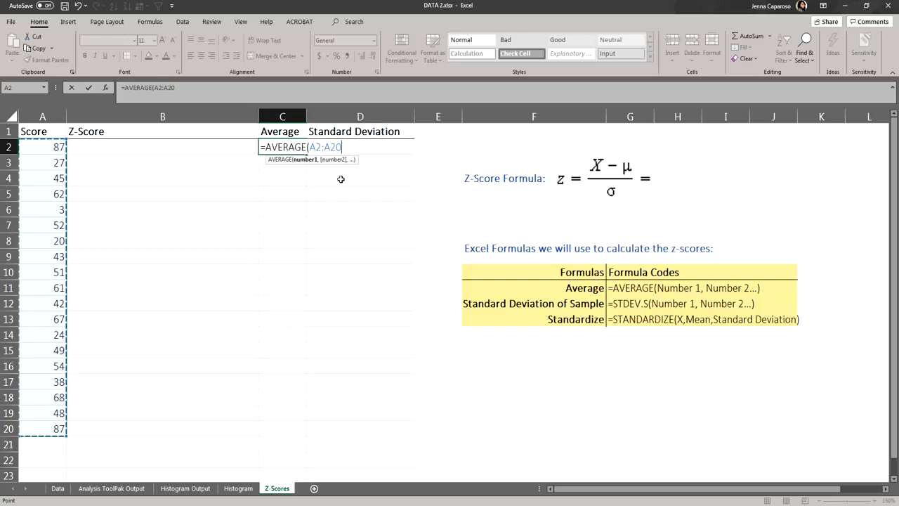
{"action": "key", "text": "Return"}
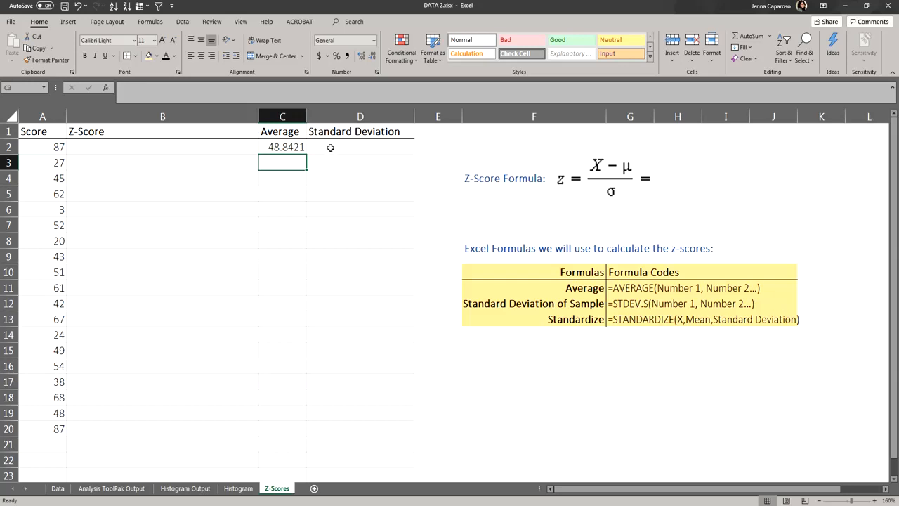
Step: Enter =STDEV.S(A2:A20) in the first Standard Deviation cell to compute the sample standard deviation
{"action": "left_click", "coordinate": [337, 146]}
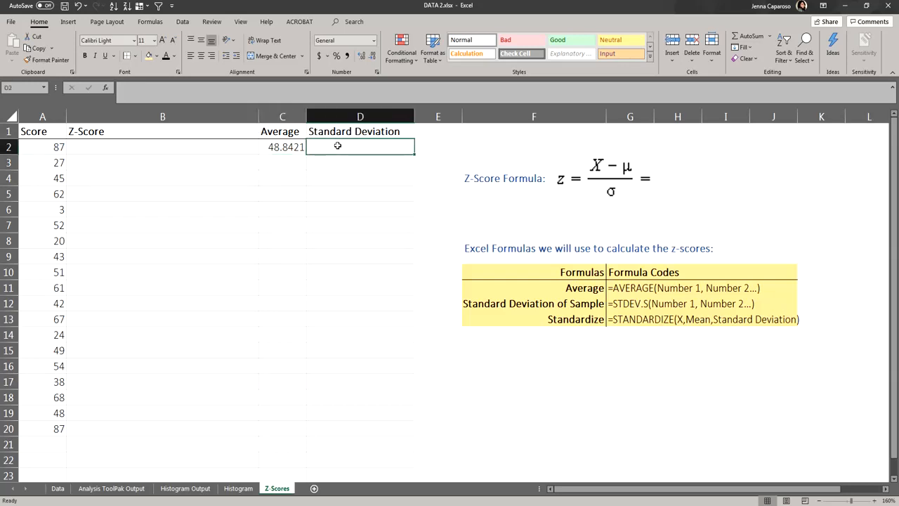
{"action": "type", "text": "="}
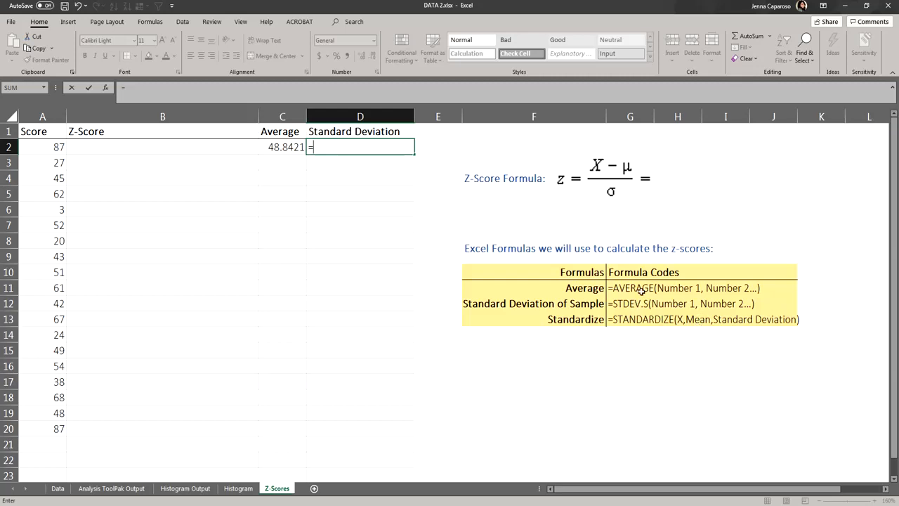
{"action": "type", "text": "s"}
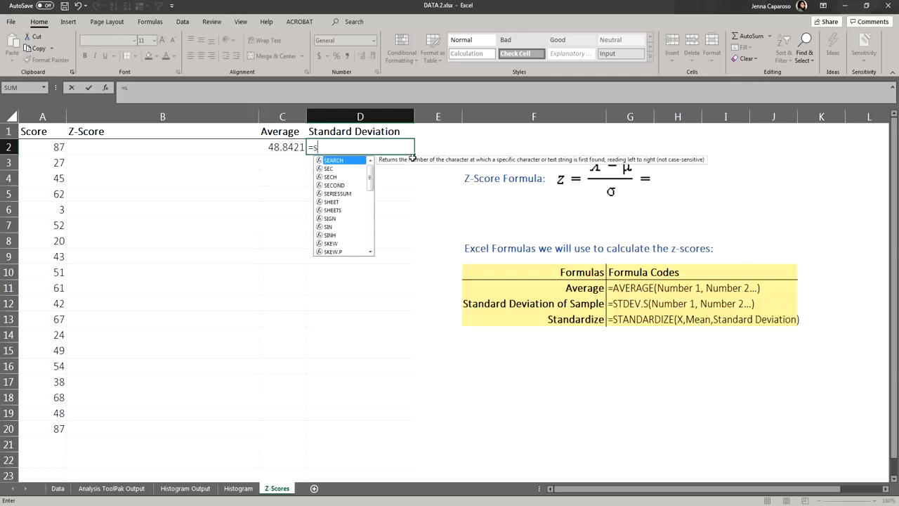
{"action": "type", "text": "tdev"}
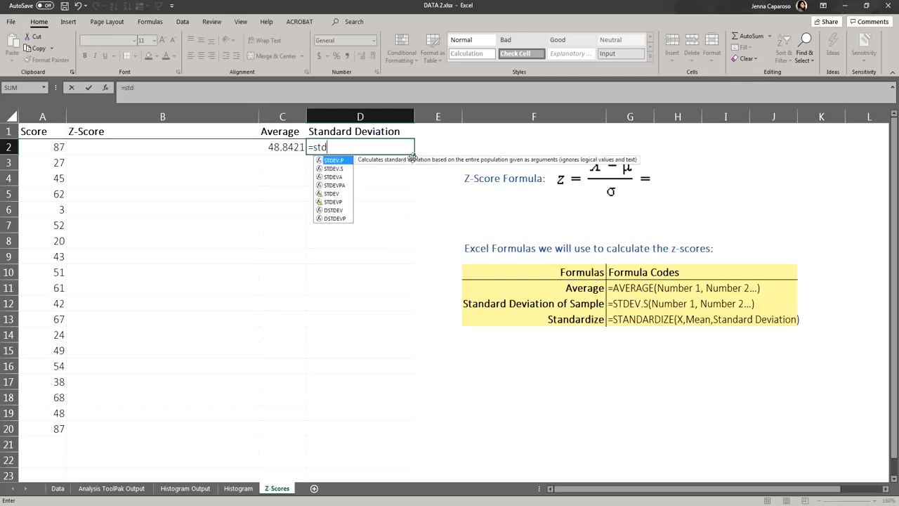
{"action": "double_click", "coordinate": [345, 169]}
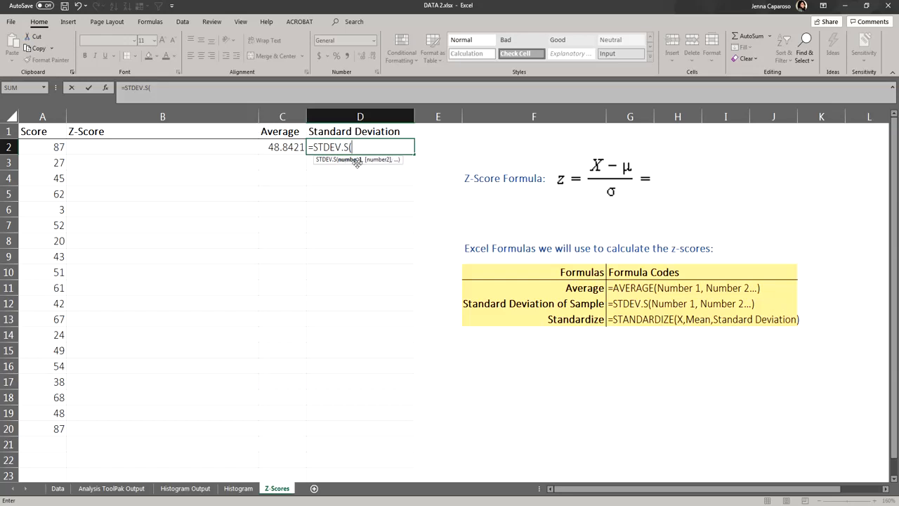
{"action": "left_click", "coordinate": [32, 146]}
{"action": "left_click_drag", "start_coordinate": [31, 146], "coordinate": [37, 424]}
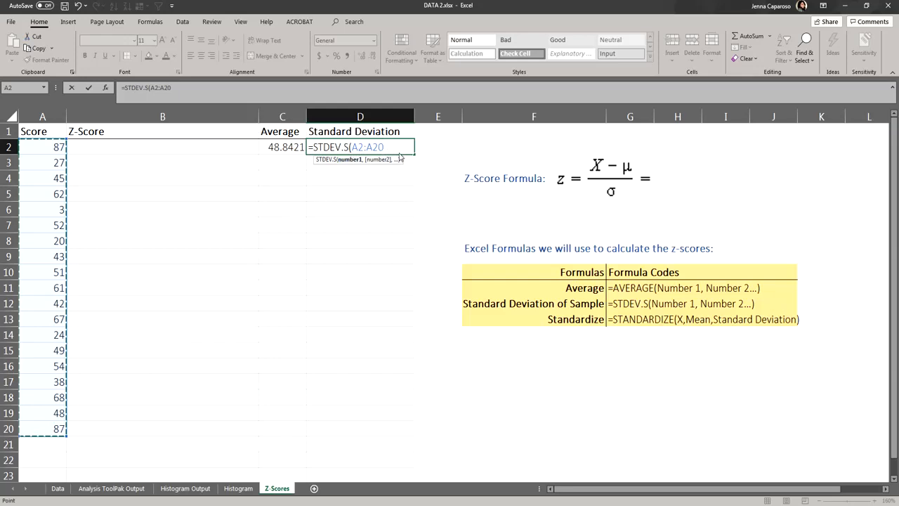
{"action": "key", "text": "Return"}
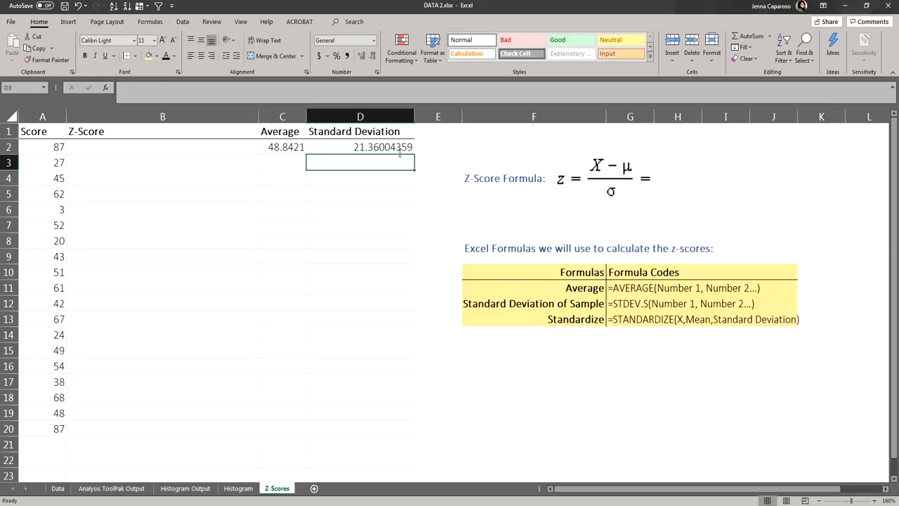
Step: Review the average and standard deviation cells alongside the score column
{"action": "left_click", "coordinate": [293, 149]}
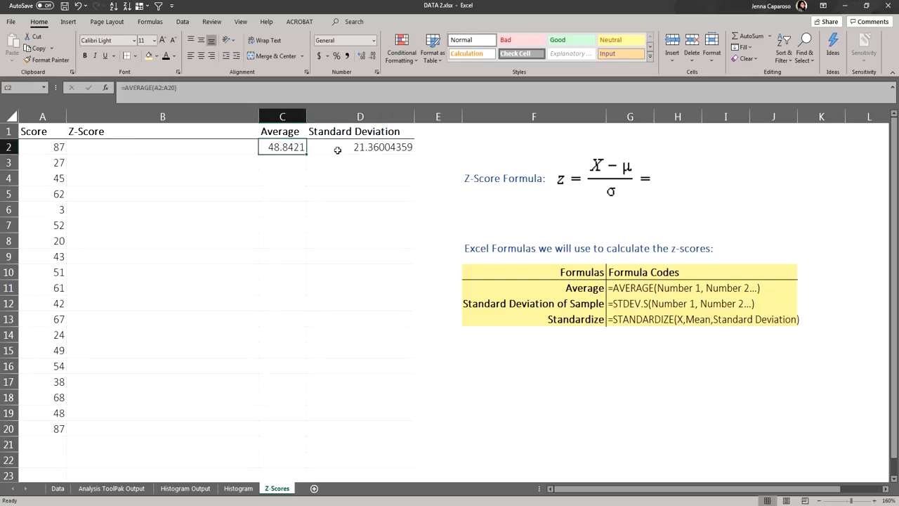
{"action": "left_click", "coordinate": [337, 151]}
{"action": "left_click", "coordinate": [22, 116]}
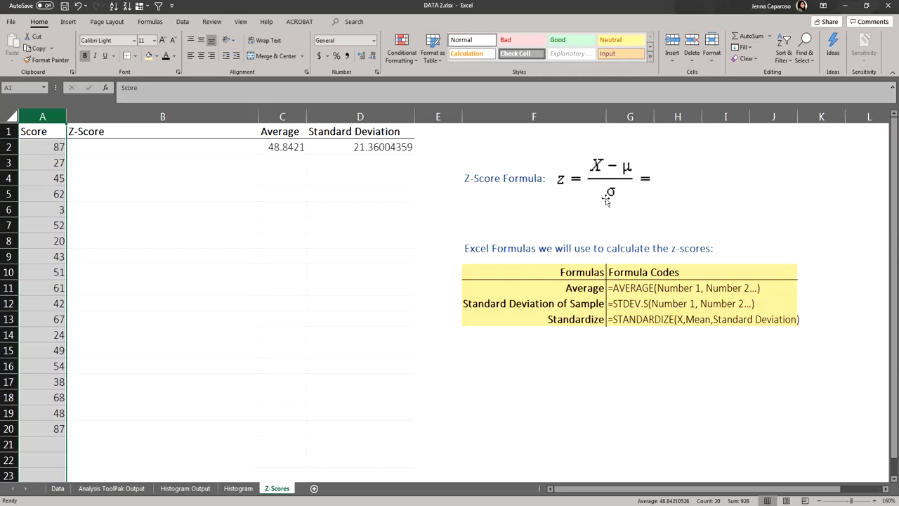
{"action": "left_click", "coordinate": [215, 147]}
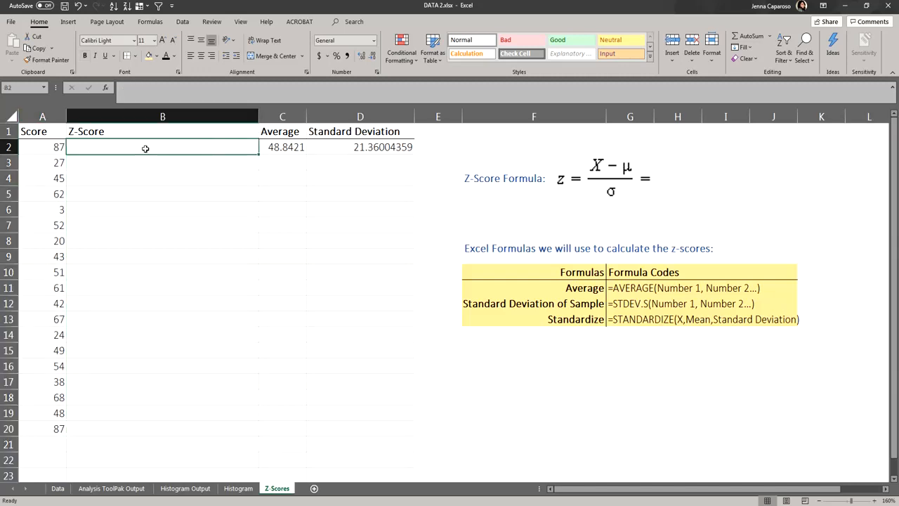
{"action": "left_click", "coordinate": [44, 149]}
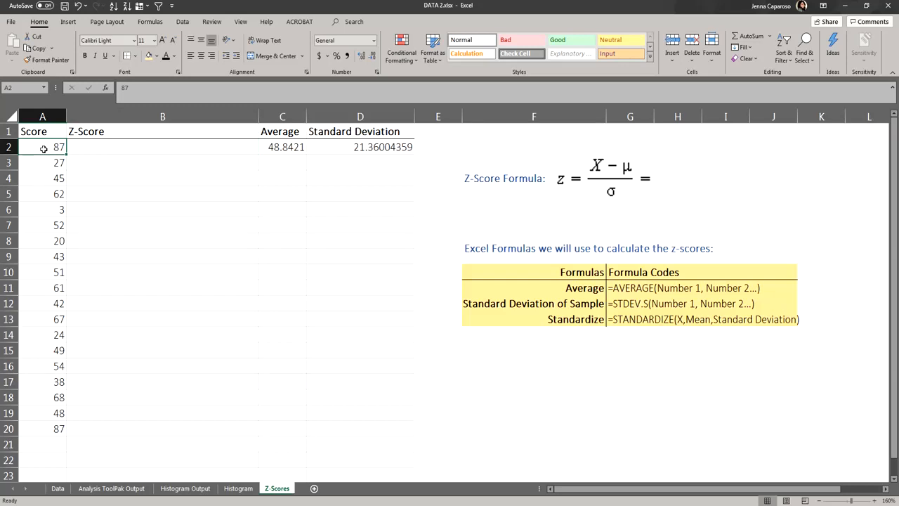
Step: Start a STANDARDIZE formula in the first Z-Score cell using the score A2, mean C2 and standard deviation D2
{"action": "left_click", "coordinate": [73, 144]}
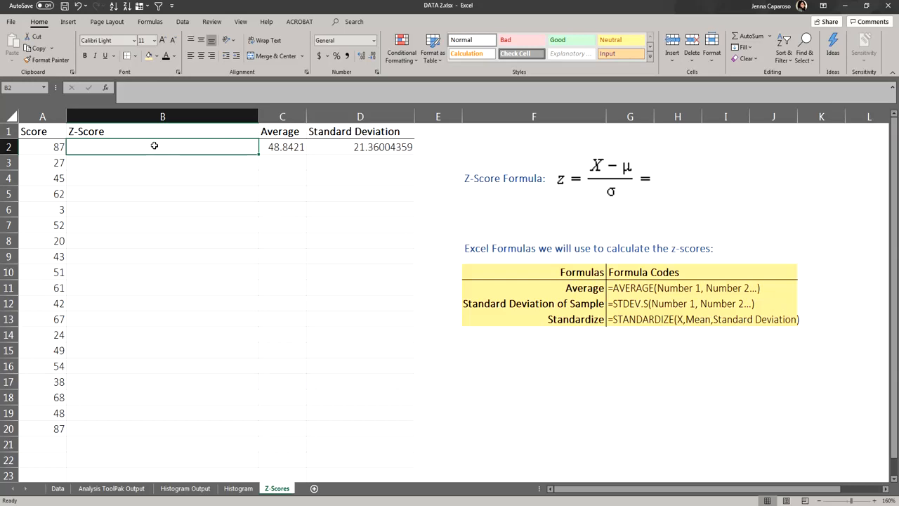
{"action": "type", "text": "=ST"}
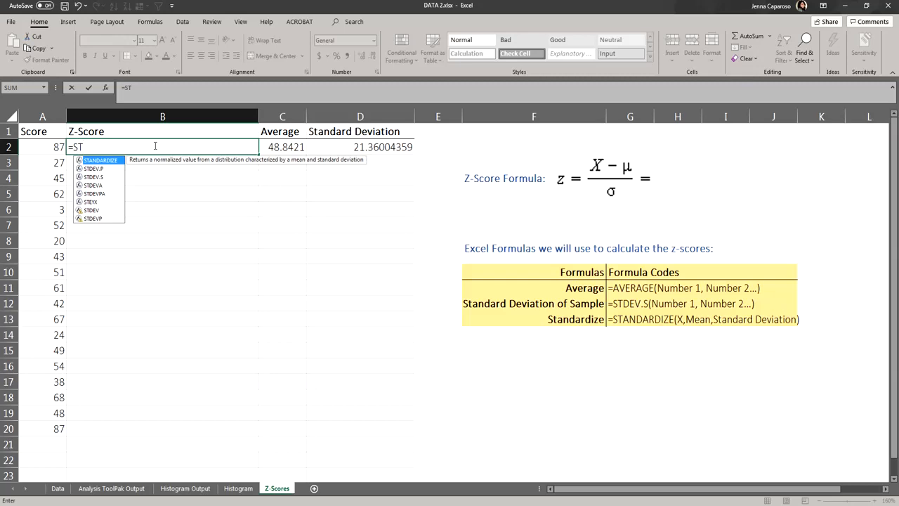
{"action": "type", "text": "AN"}
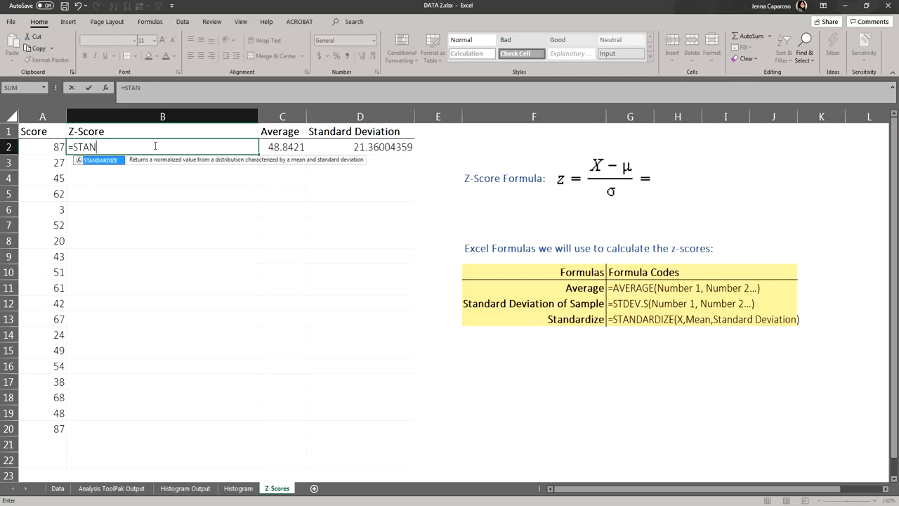
{"action": "double_click", "coordinate": [101, 161]}
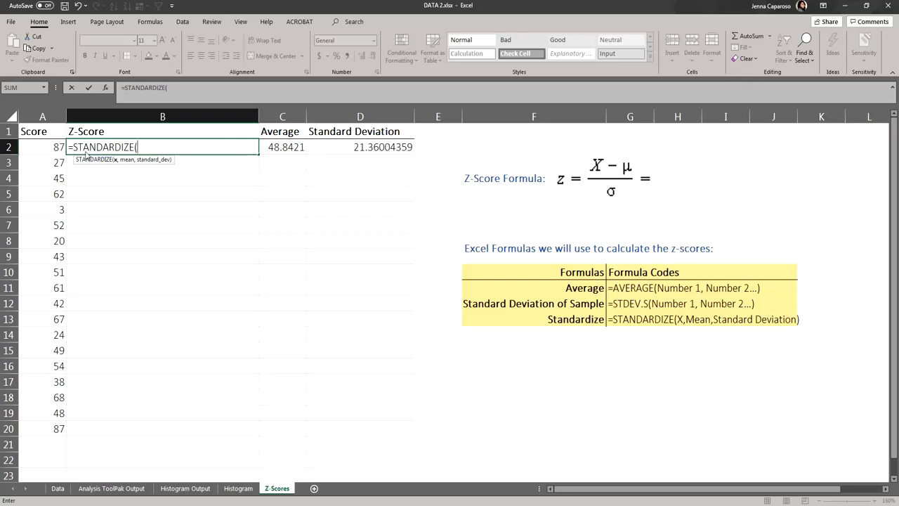
{"action": "left_click", "coordinate": [39, 148]}
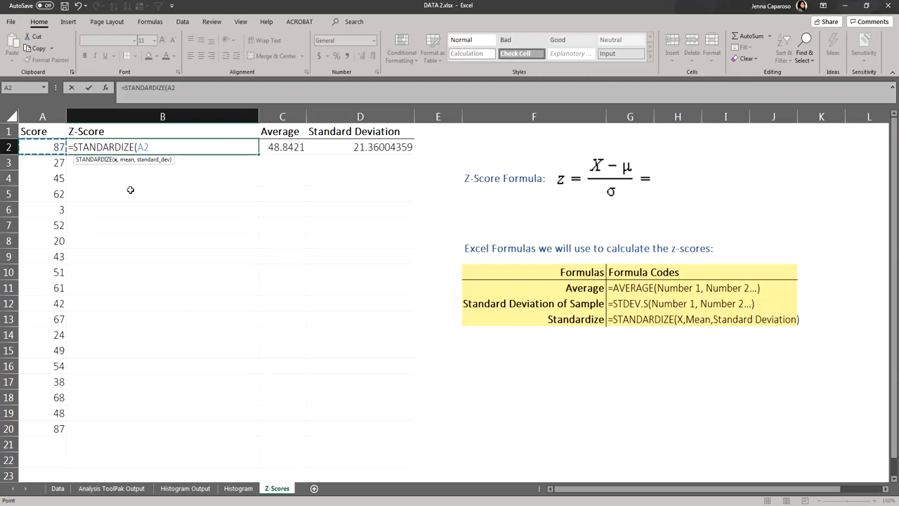
{"action": "type", "text": ","}
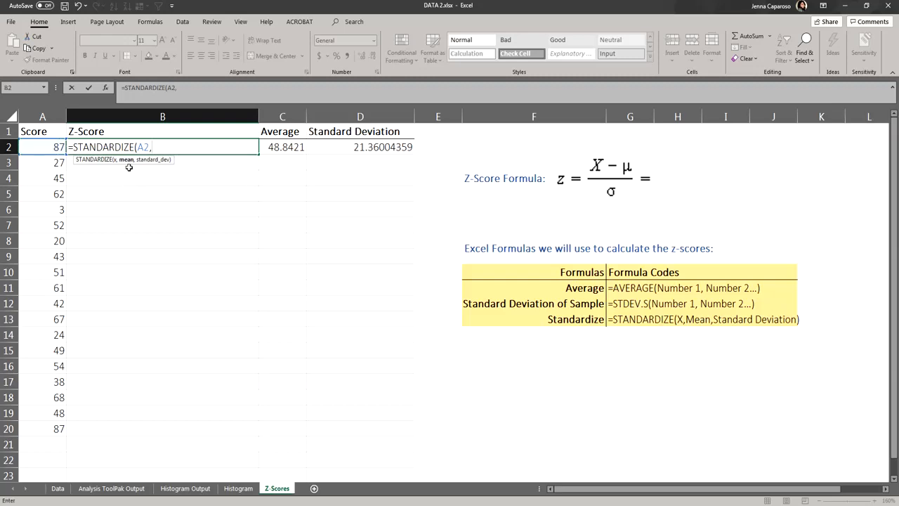
{"action": "left_click", "coordinate": [281, 148]}
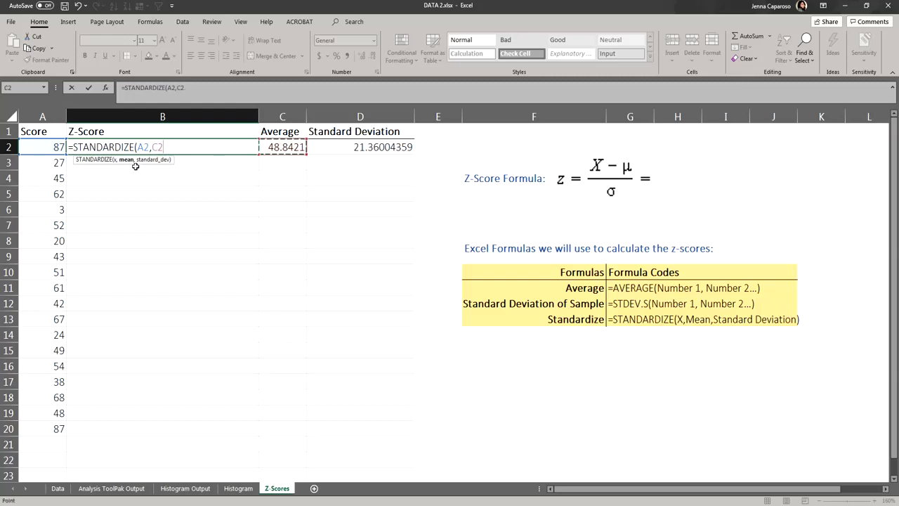
{"action": "type", "text": ","}
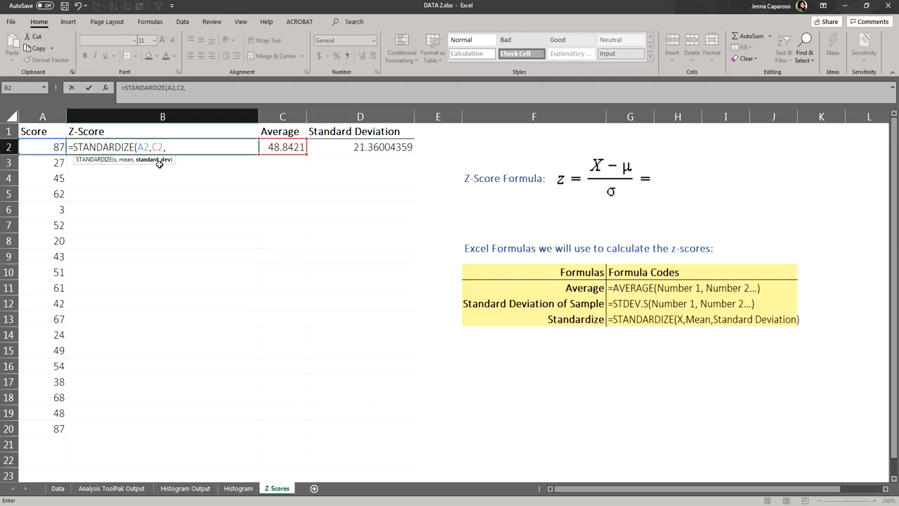
{"action": "left_click", "coordinate": [335, 148]}
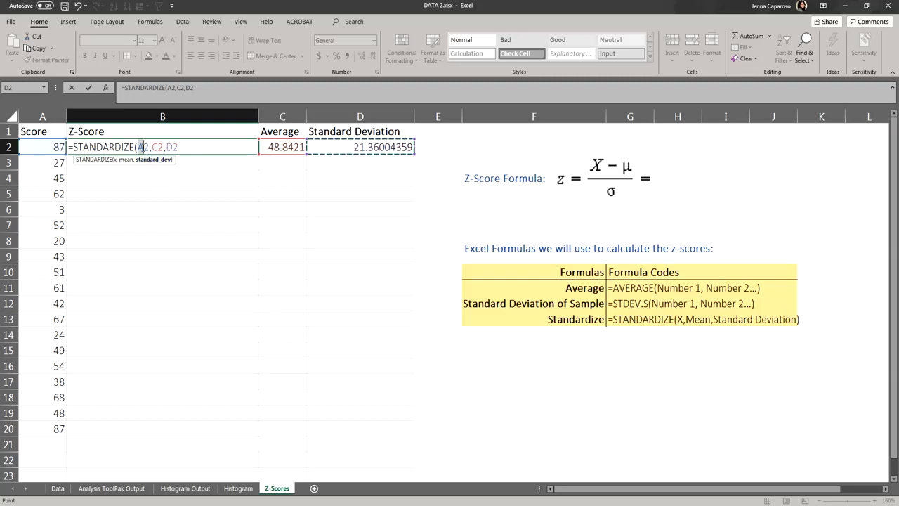
Step: Review each argument of the =STANDARDIZE(A2,C2,D2 formula and commit it
{"action": "left_click", "coordinate": [153, 147]}
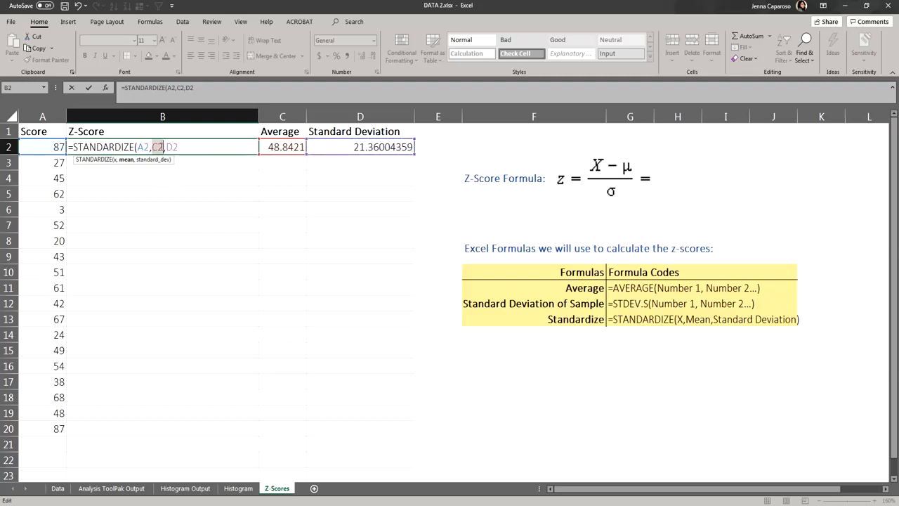
{"action": "left_click", "coordinate": [168, 148]}
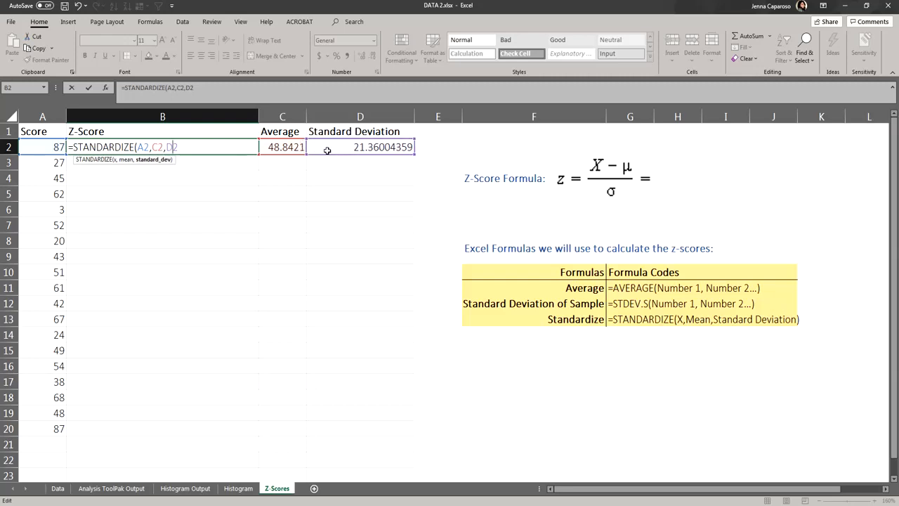
{"action": "double_click", "coordinate": [144, 147]}
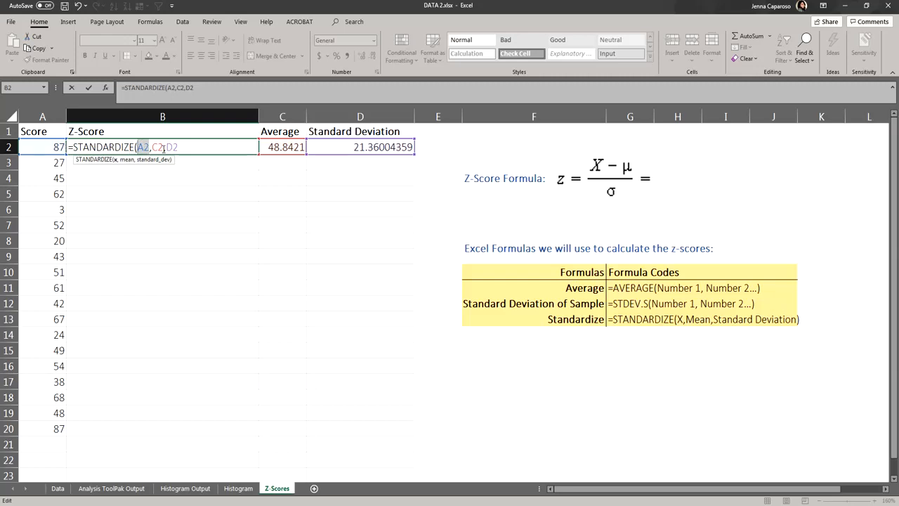
{"action": "double_click", "coordinate": [156, 147]}
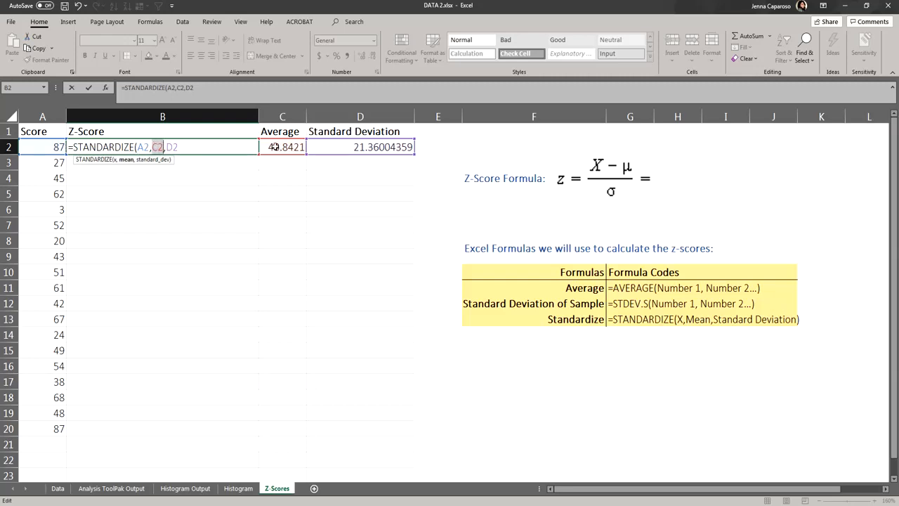
{"action": "double_click", "coordinate": [172, 147]}
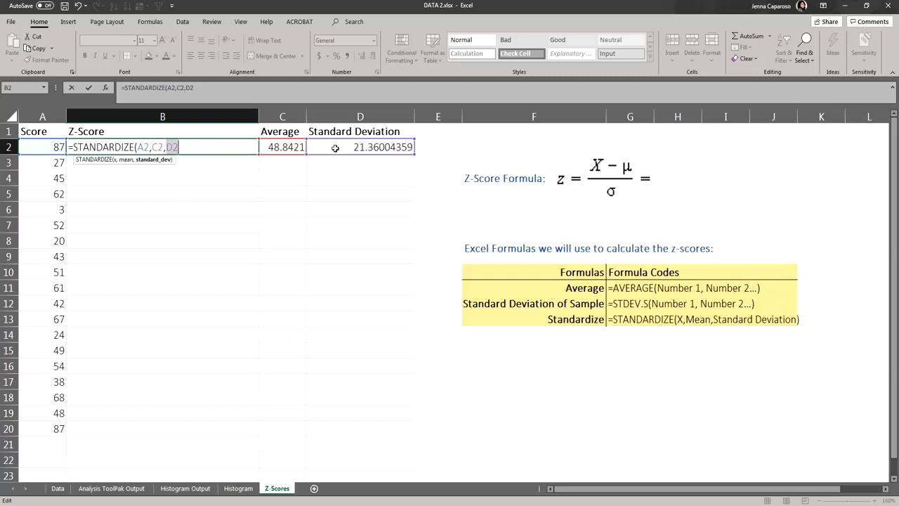
{"action": "left_click", "coordinate": [194, 147]}
{"action": "key", "text": "Return"}
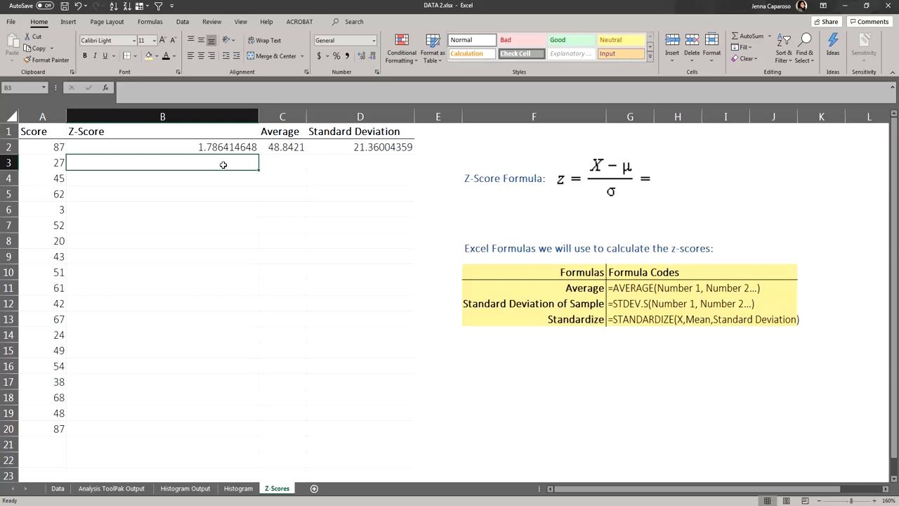
Step: Inspect the first Z-Score formula's cell references without changing it
{"action": "left_click_drag", "start_coordinate": [235, 162], "coordinate": [202, 429]}
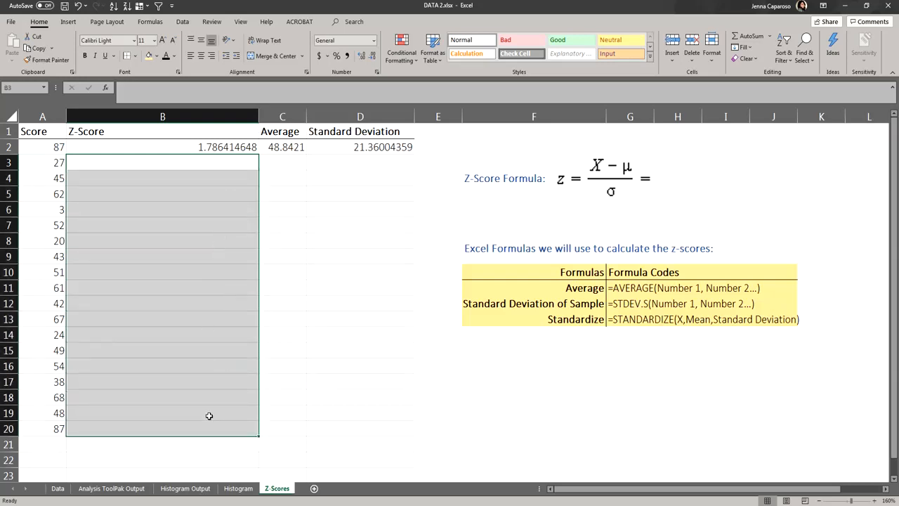
{"action": "left_click", "coordinate": [206, 163]}
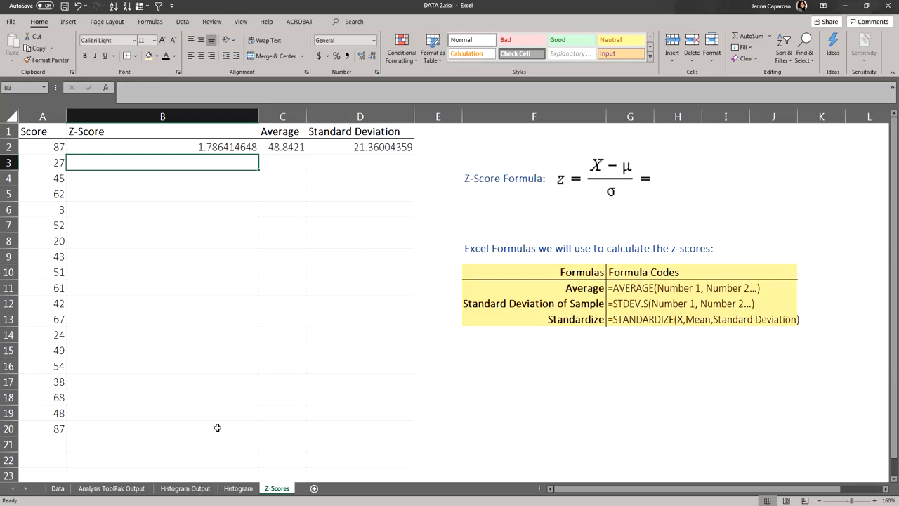
{"action": "left_click", "coordinate": [234, 150]}
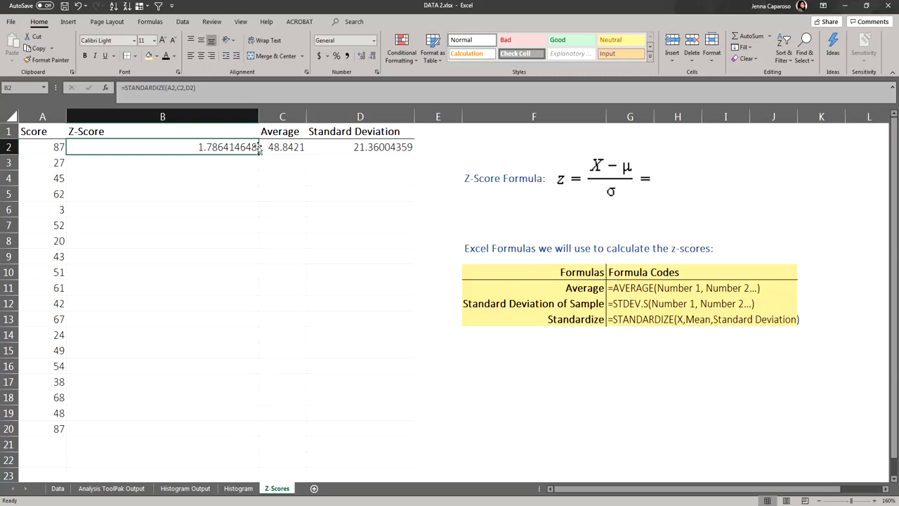
{"action": "double_click", "coordinate": [217, 146]}
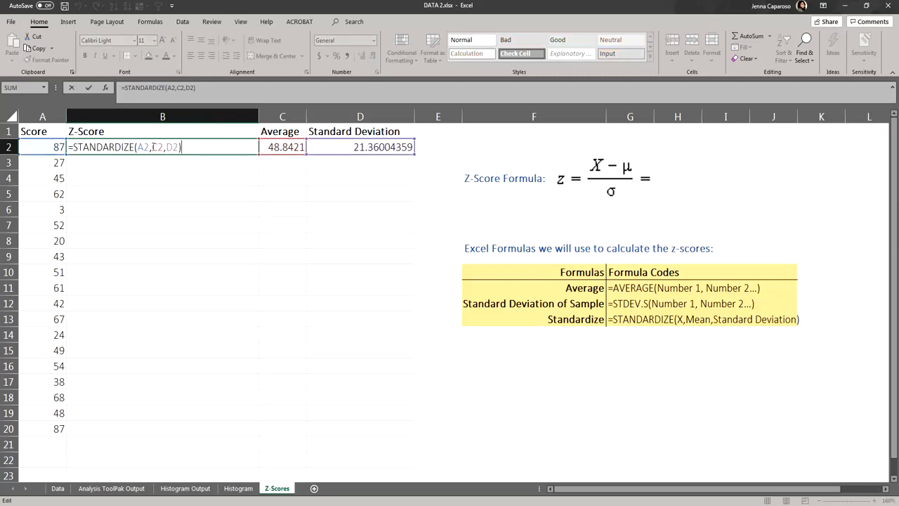
{"action": "left_click_drag", "start_coordinate": [152, 147], "coordinate": [165, 147]}
{"action": "left_click", "coordinate": [184, 147]}
{"action": "key", "text": "Return"}
Step: Copy the first z-score formula into the Z-Score cell below it
{"action": "left_click", "coordinate": [233, 150]}
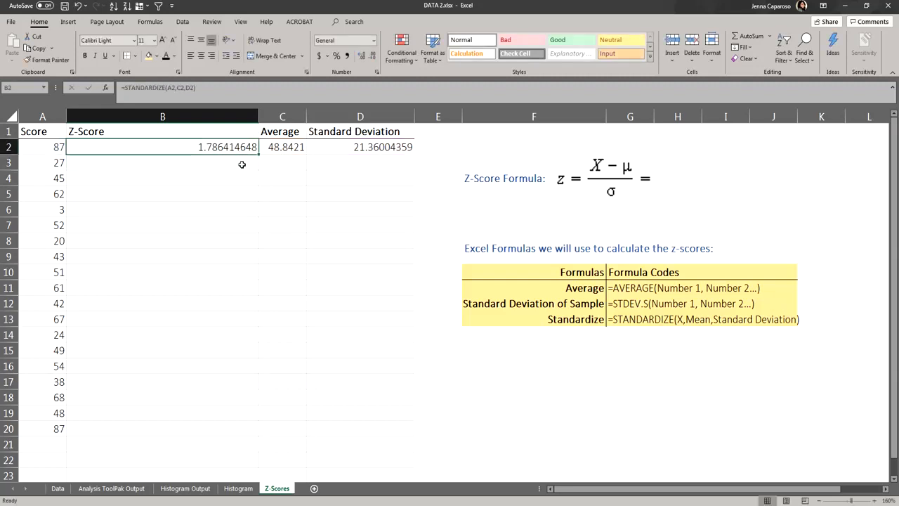
{"action": "key", "text": "ctrl+c"}
{"action": "left_click", "coordinate": [242, 164]}
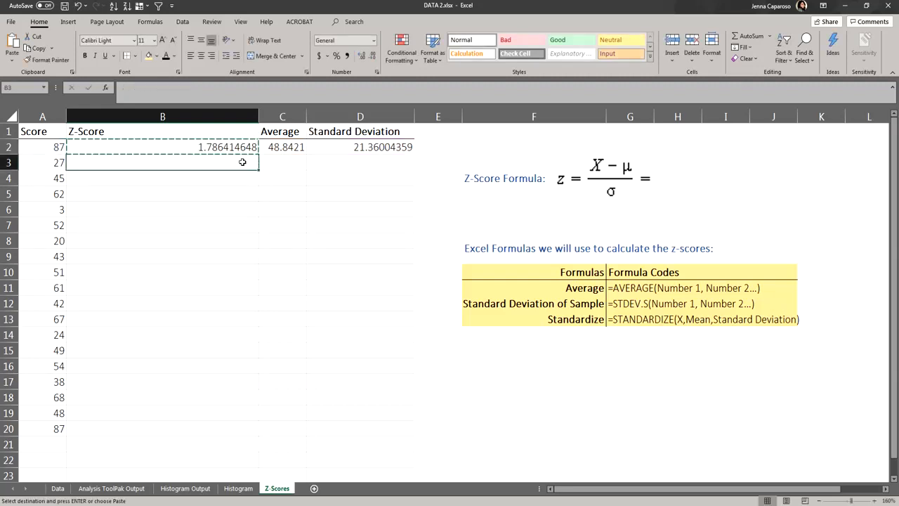
{"action": "key", "text": "ctrl+v"}
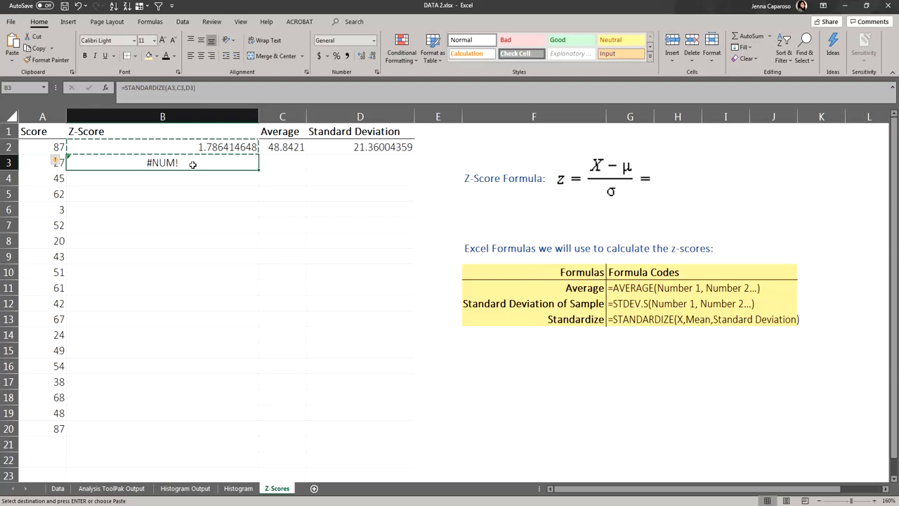
Step: Examine the references in the copied z-score formula for row 3
{"action": "key", "text": "Escape"}
{"action": "double_click", "coordinate": [193, 164]}
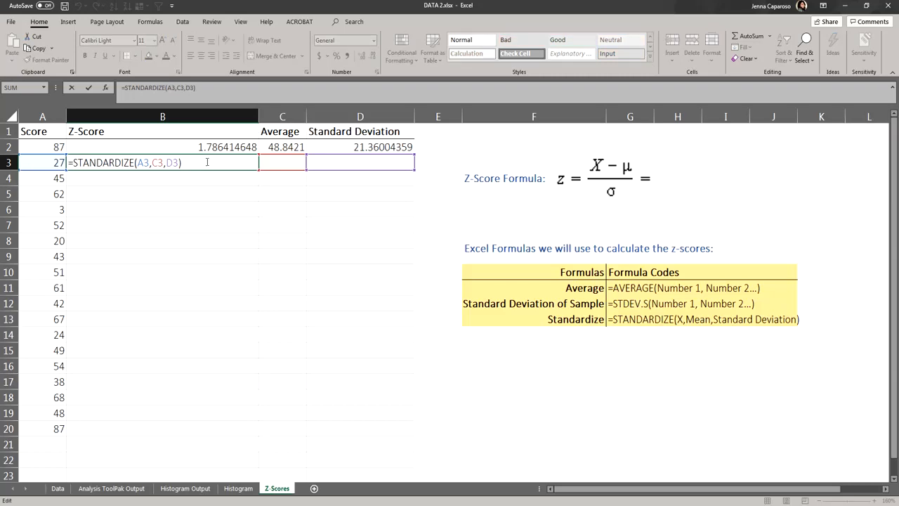
{"action": "key", "text": "Return"}
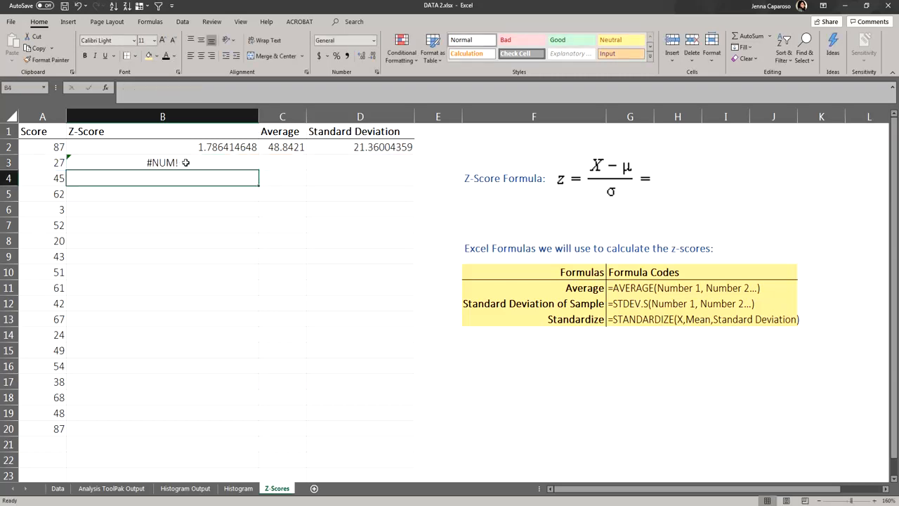
{"action": "double_click", "coordinate": [183, 163]}
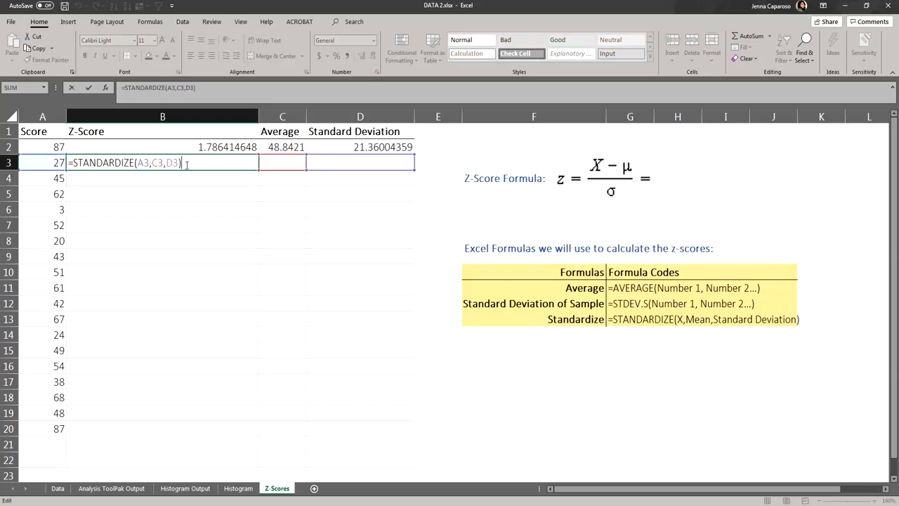
{"action": "double_click", "coordinate": [142, 163]}
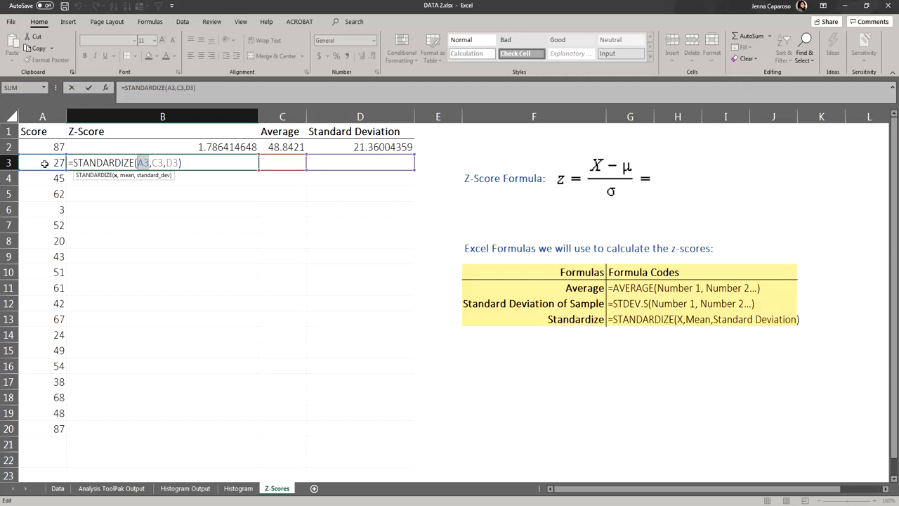
{"action": "left_click_drag", "start_coordinate": [152, 163], "coordinate": [163, 163]}
{"action": "double_click", "coordinate": [172, 163]}
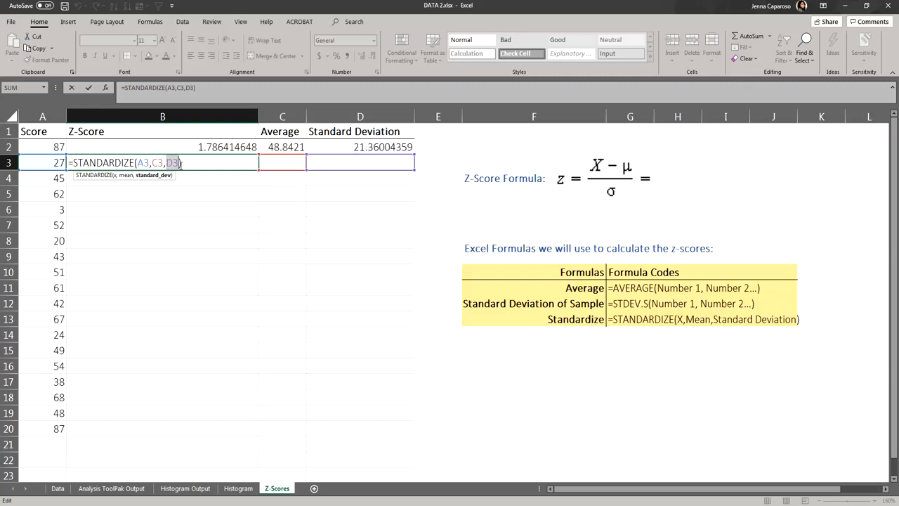
{"action": "key", "text": "Return"}
Step: Fill the copied formula down to row 6, then delete the filled Z-Score cells
{"action": "left_click", "coordinate": [246, 163]}
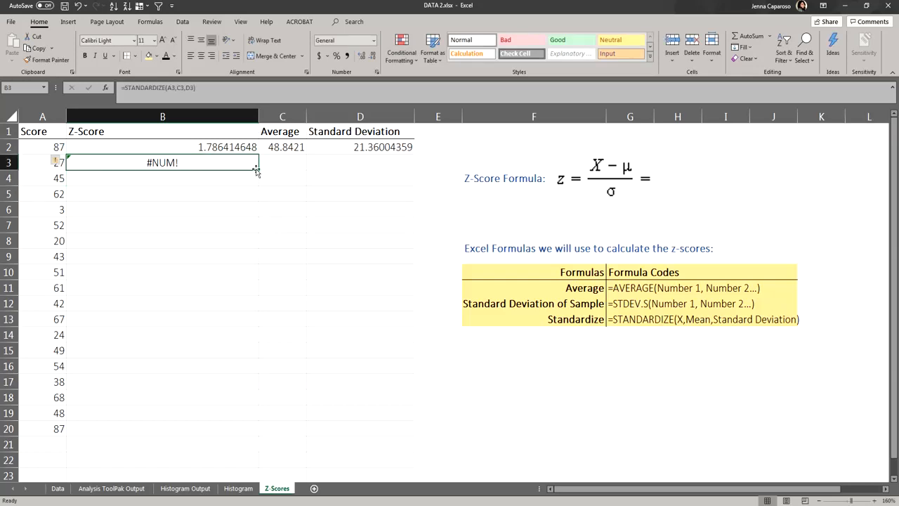
{"action": "left_click_drag", "start_coordinate": [257, 171], "coordinate": [252, 210]}
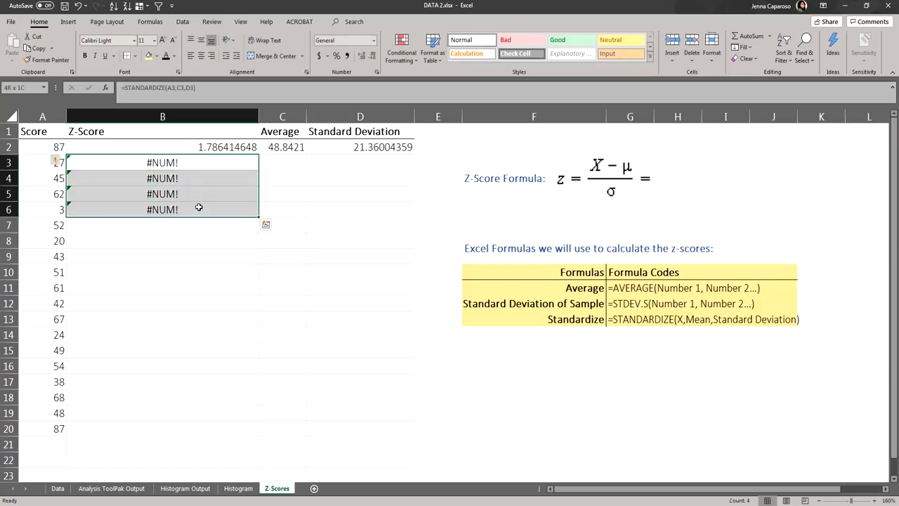
{"action": "key", "text": "Delete"}
Step: Edit the first z-score formula so the mean and standard deviation references become absolute, $C$2 and $D$2
{"action": "left_click", "coordinate": [225, 146]}
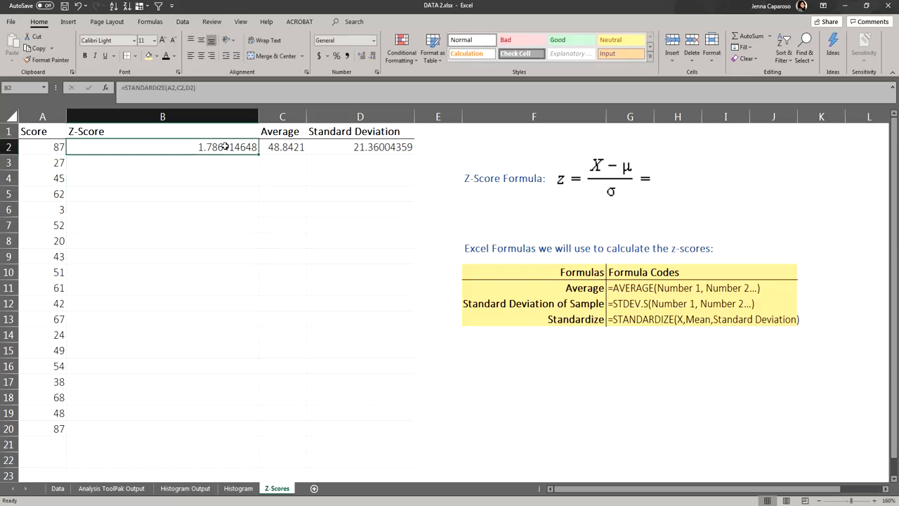
{"action": "left_click", "coordinate": [289, 148]}
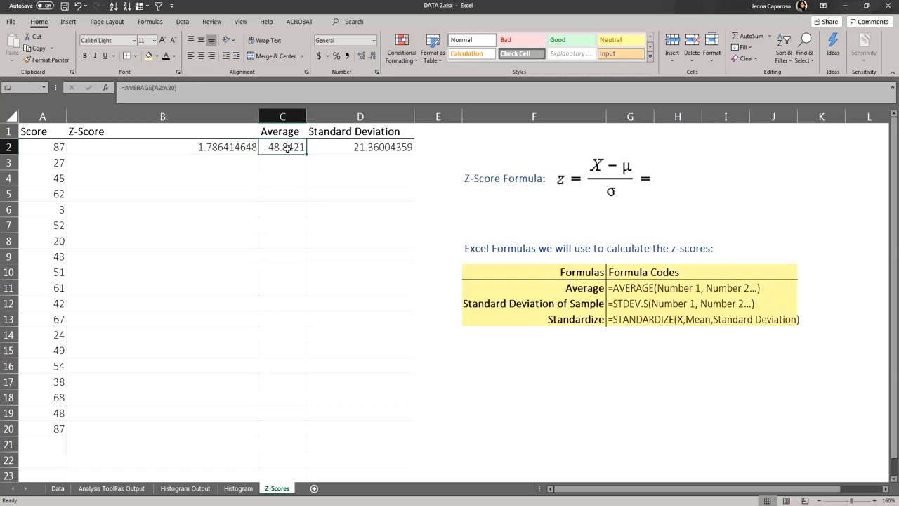
{"action": "left_click", "coordinate": [332, 150]}
{"action": "left_click", "coordinate": [220, 149]}
{"action": "double_click", "coordinate": [220, 149]}
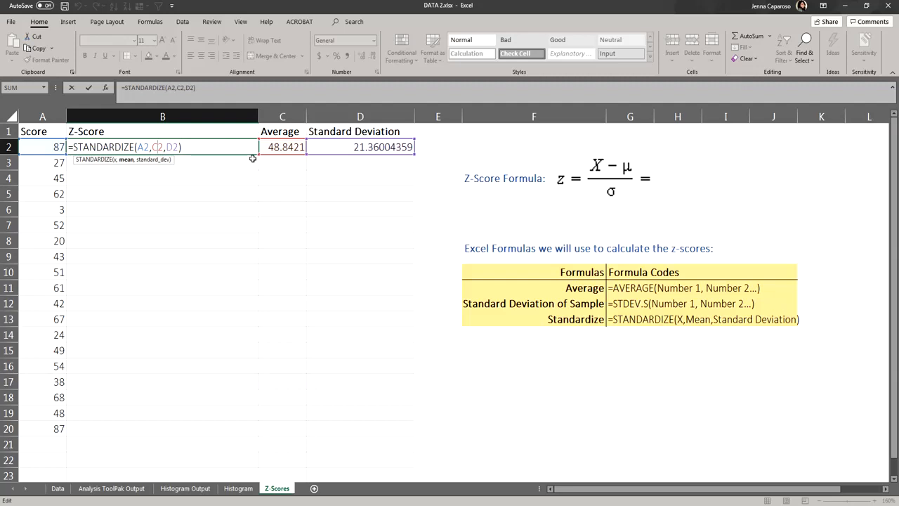
{"action": "type", "text": "$C$"}
{"action": "key", "text": "Right"}
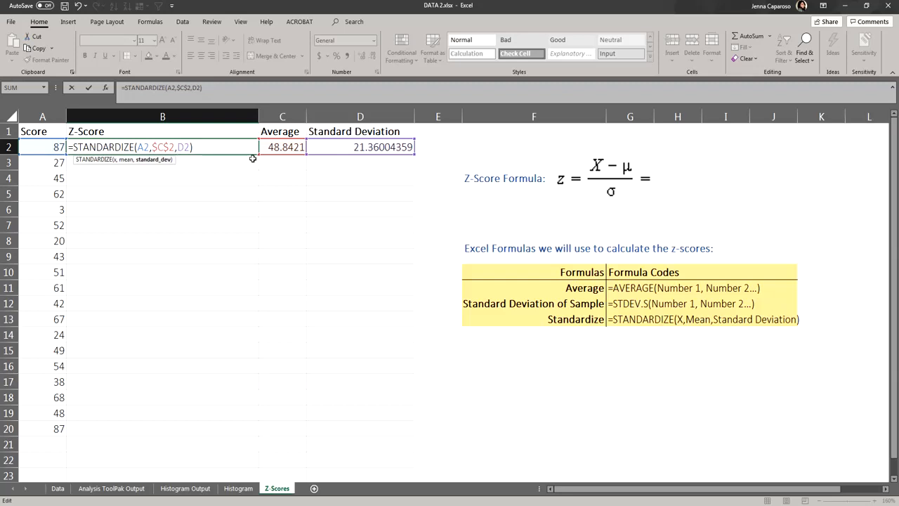
{"action": "type", "text": "$C"}
{"action": "type", "text": "$D$"}
{"action": "left_click_drag", "start_coordinate": [153, 146], "coordinate": [175, 146]}
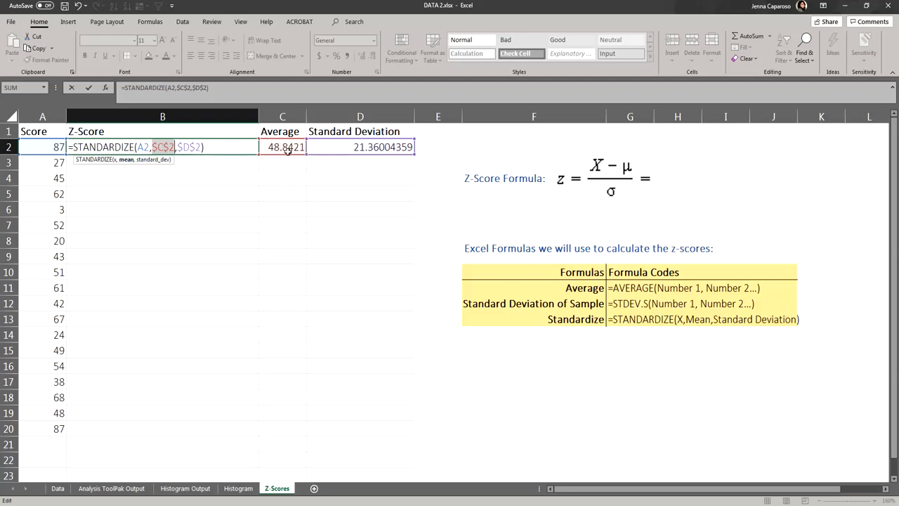
Step: Re-create the absolute mean reference $C$2 with the reference toggle and confirm the first z-score formula
{"action": "left_click", "coordinate": [198, 148]}
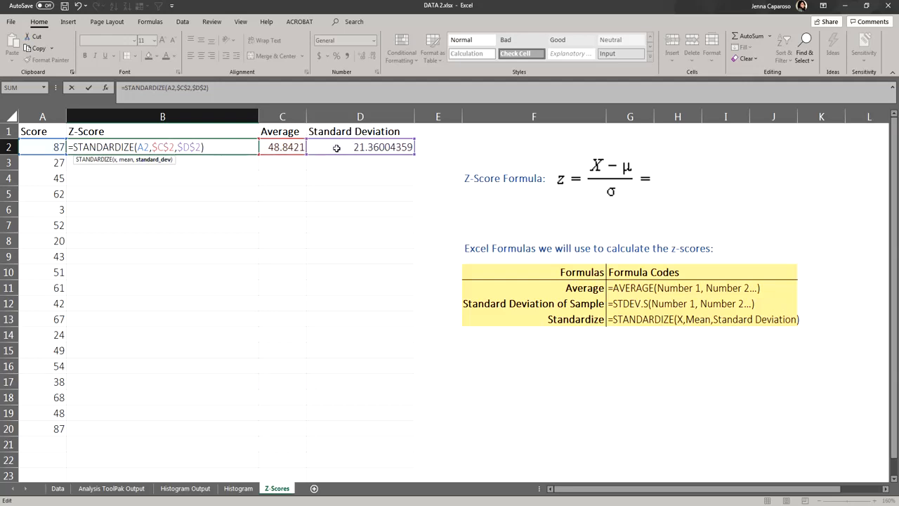
{"action": "left_click_drag", "start_coordinate": [151, 147], "coordinate": [175, 147]}
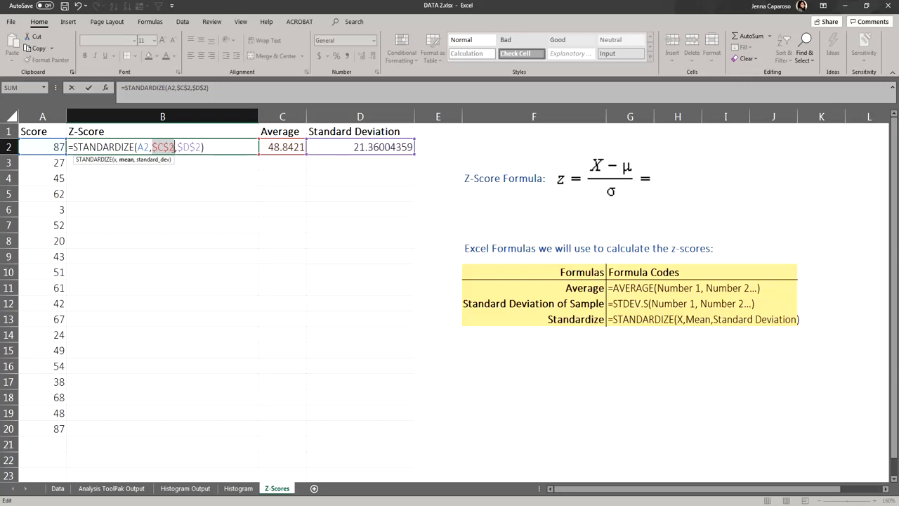
{"action": "left_click", "coordinate": [159, 147]}
{"action": "key", "text": "Right"}
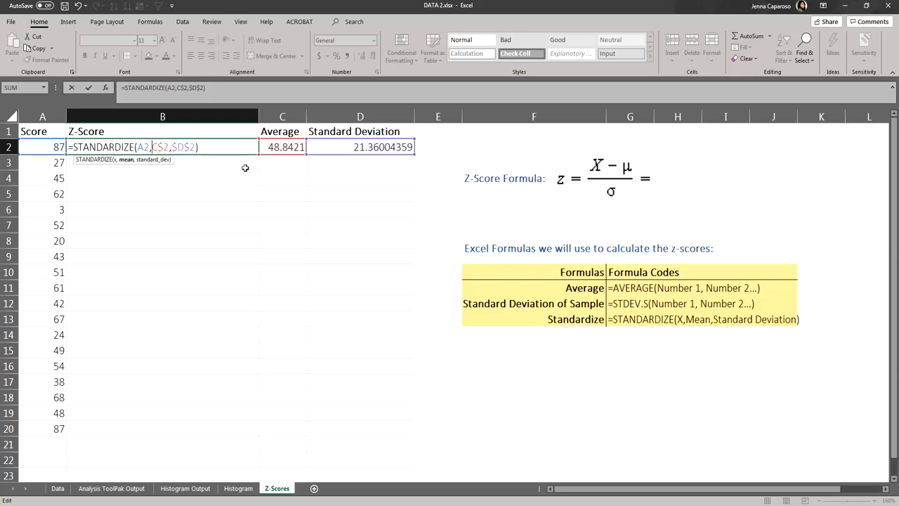
{"action": "key", "text": "Delete"}
{"action": "key", "text": "Left"}
{"action": "key", "text": "BackSpace"}
{"action": "key", "text": "F4"}
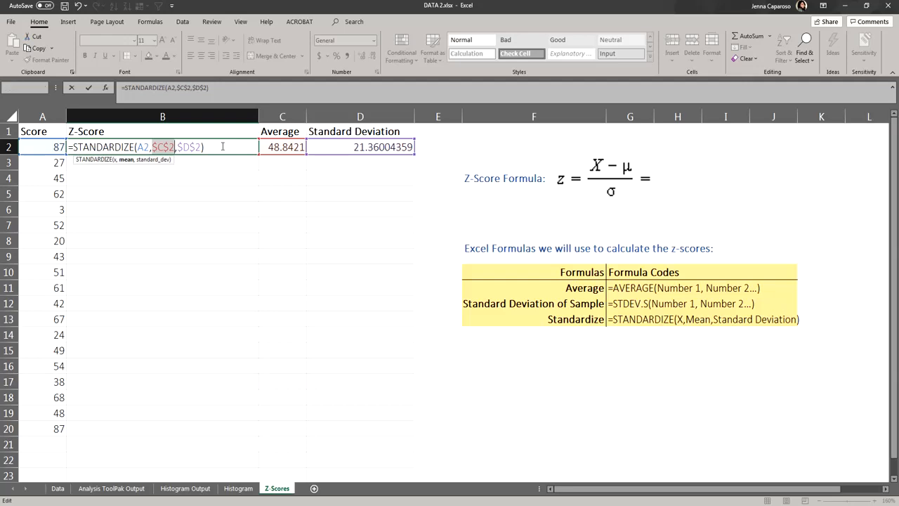
{"action": "key", "text": "Return"}
{"action": "left_click", "coordinate": [222, 147]}
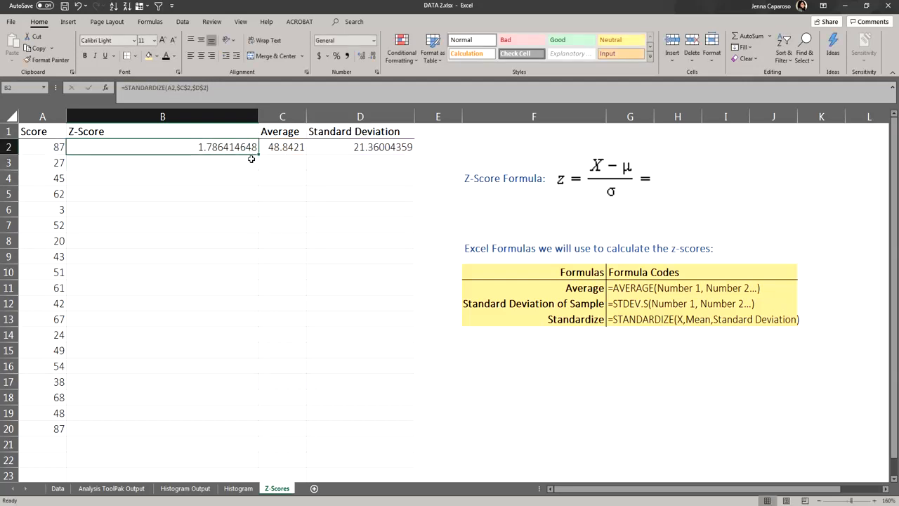
Step: Copy the first z-score formula into the Z-Score cell for row 3
{"action": "key", "text": "ctrl+c"}
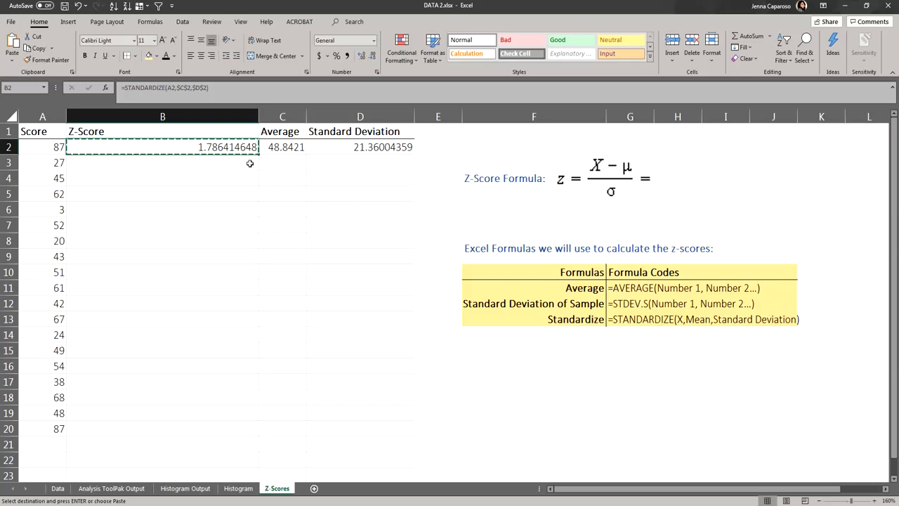
{"action": "left_click", "coordinate": [249, 163]}
{"action": "key", "text": "ctrl+v"}
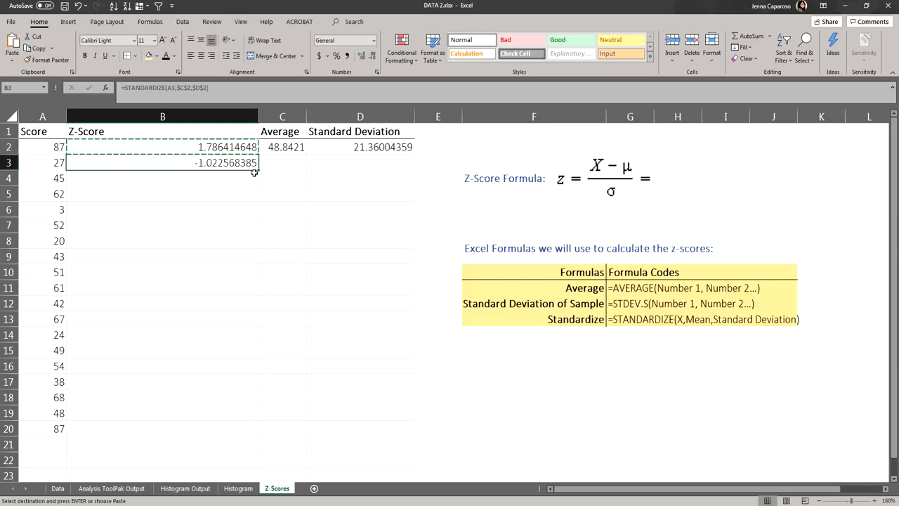
Step: Check the references in the pasted row 3 formula, then clear that cell
{"action": "double_click", "coordinate": [190, 161]}
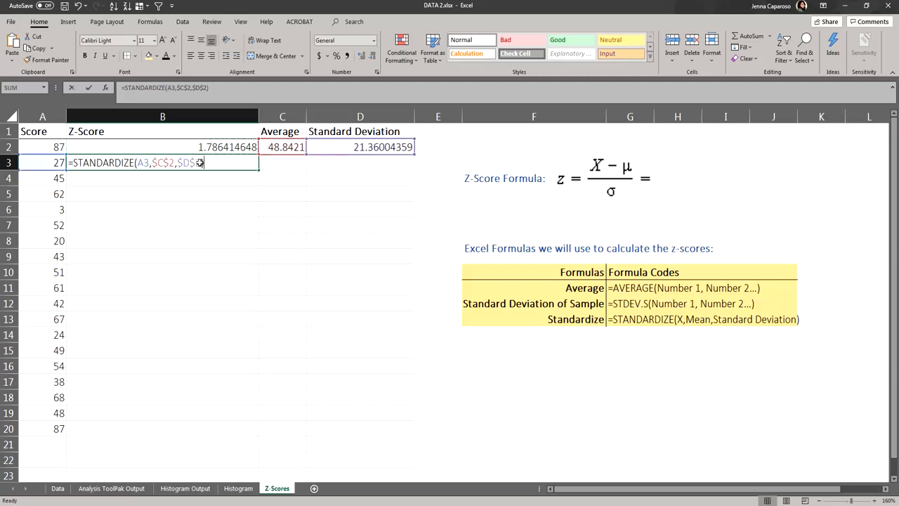
{"action": "double_click", "coordinate": [142, 162]}
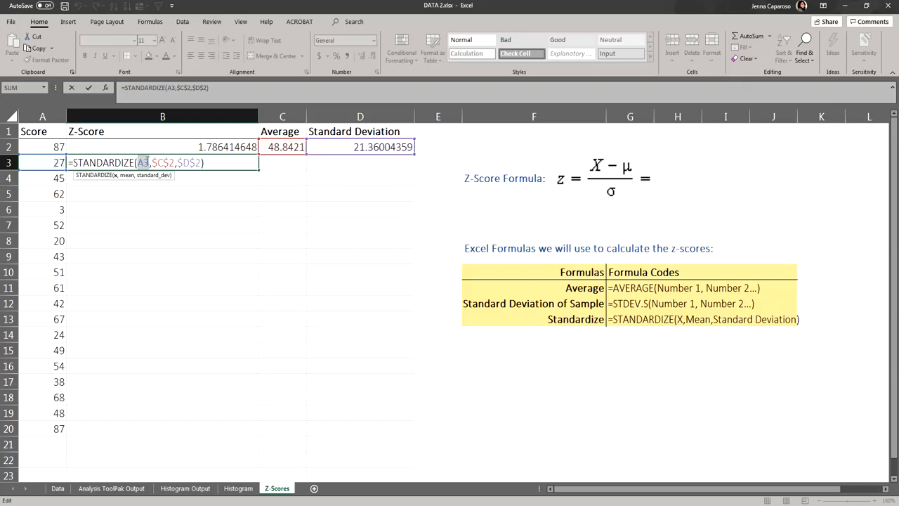
{"action": "left_click_drag", "start_coordinate": [152, 163], "coordinate": [201, 163]}
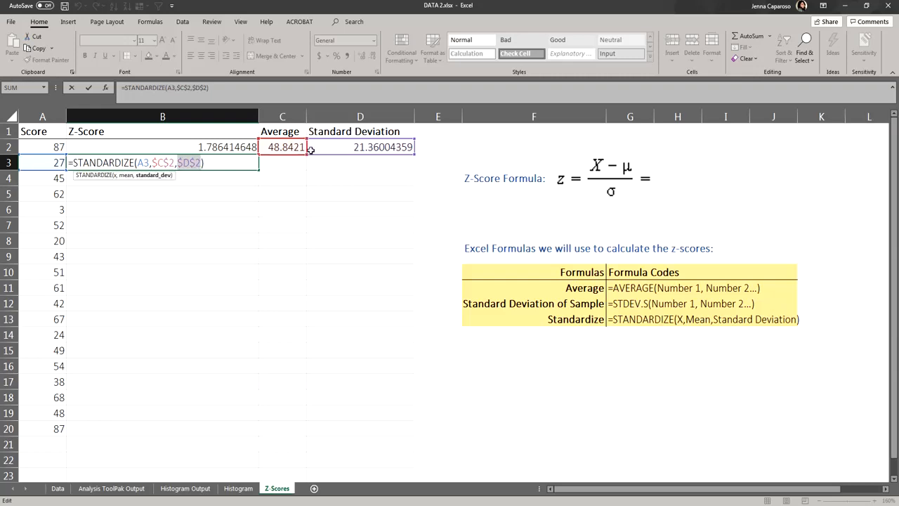
{"action": "left_click", "coordinate": [254, 163]}
{"action": "key", "text": "Return"}
{"action": "key", "text": "Up"}
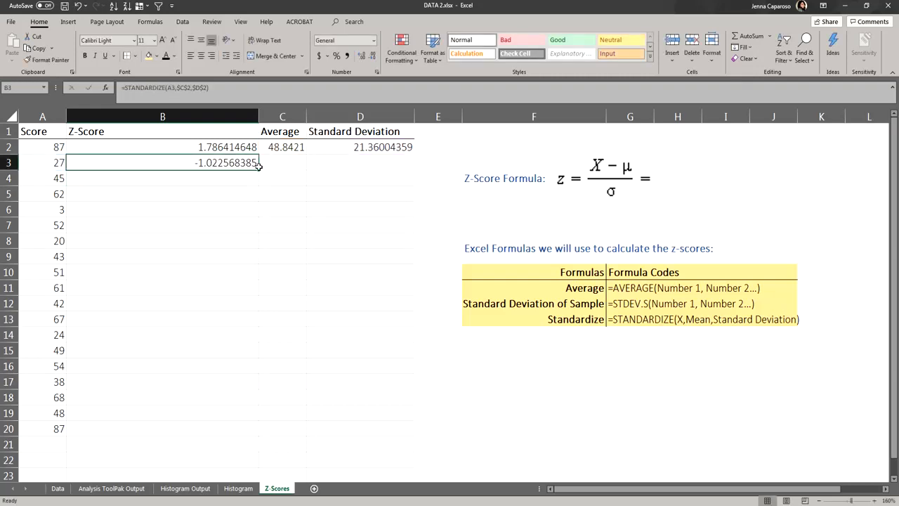
{"action": "key", "text": "Delete"}
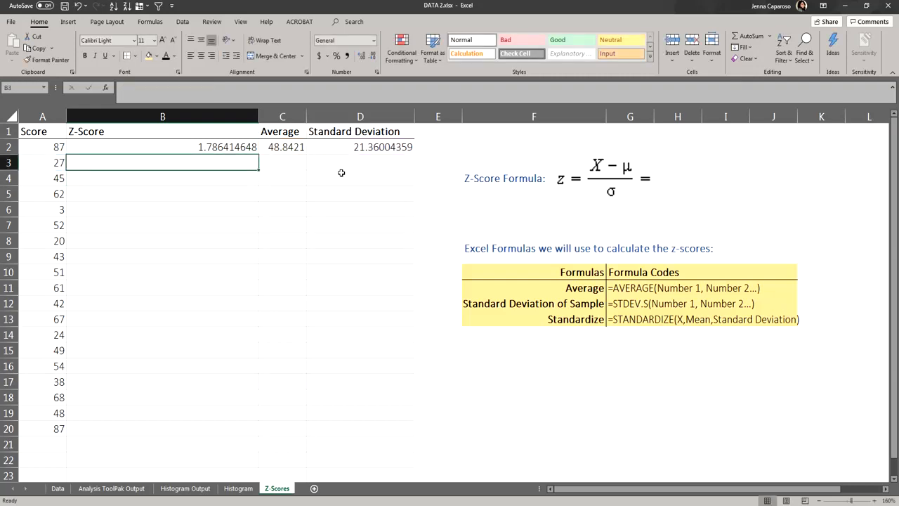
Step: Fill the first z-score formula down the Z-Score column to row 20
{"action": "left_click", "coordinate": [255, 146]}
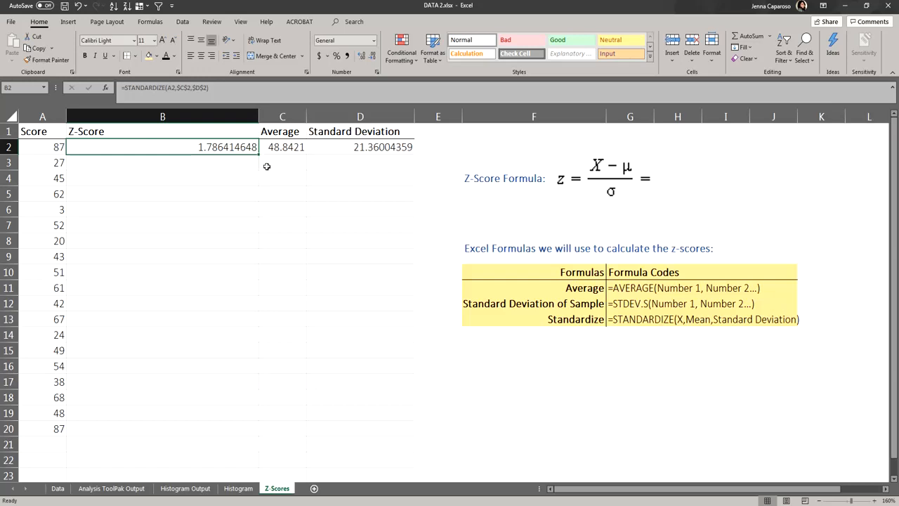
{"action": "left_click", "coordinate": [270, 163]}
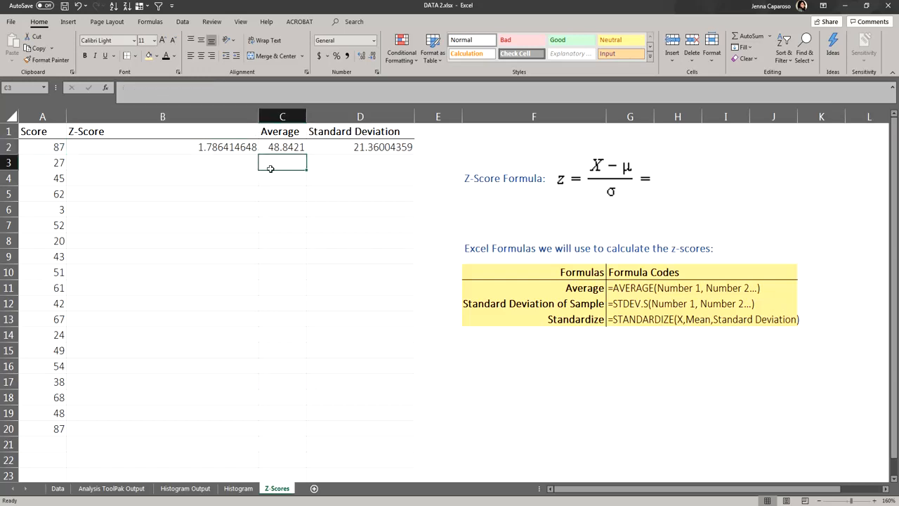
{"action": "left_click", "coordinate": [248, 164]}
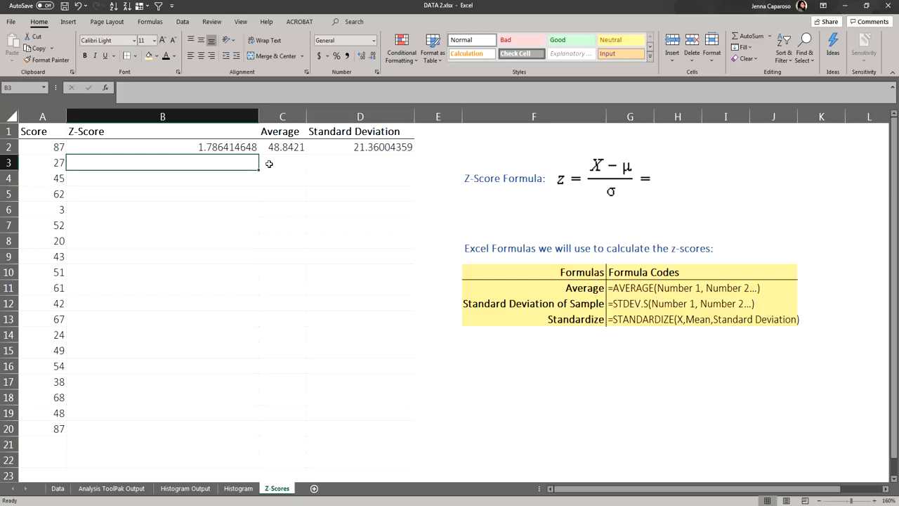
{"action": "left_click", "coordinate": [269, 163]}
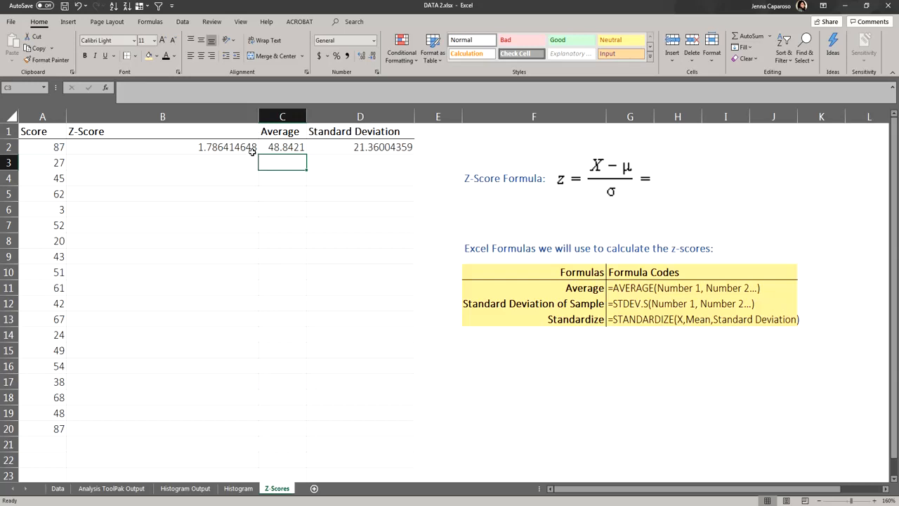
{"action": "left_click", "coordinate": [250, 149]}
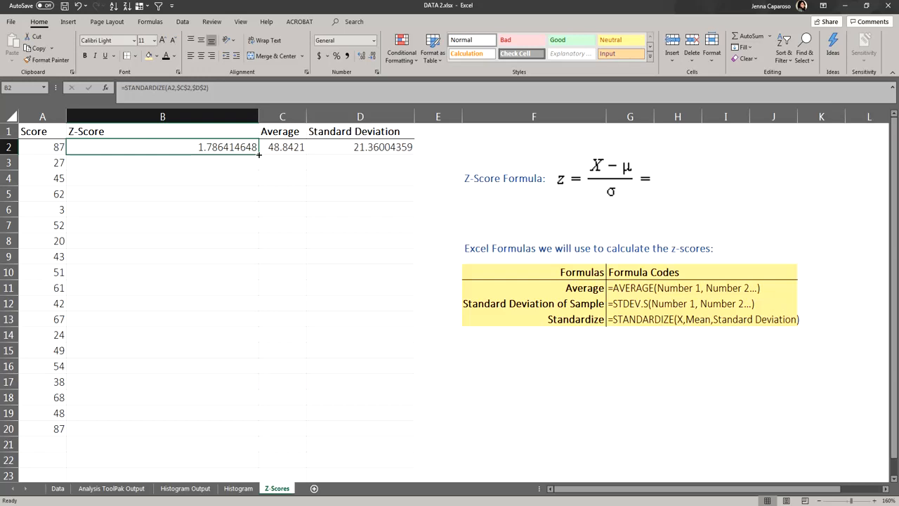
{"action": "double_click", "coordinate": [260, 154]}
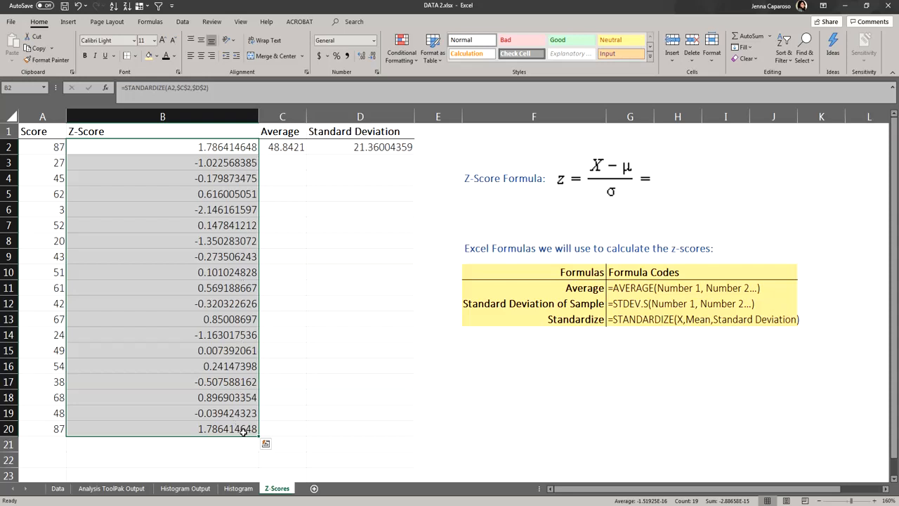
Step: Examine the cell references in the row 4 z-score formula without changing it
{"action": "left_click", "coordinate": [271, 168]}
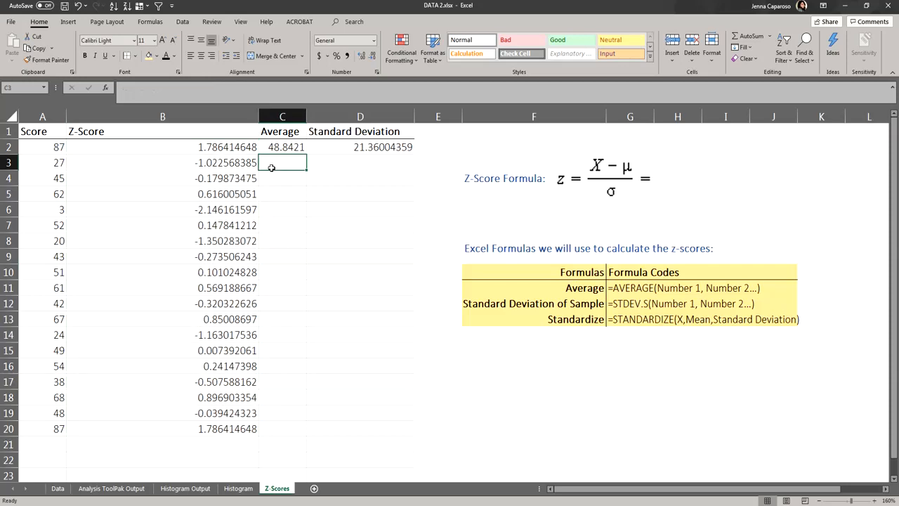
{"action": "left_click", "coordinate": [231, 163]}
{"action": "left_click", "coordinate": [228, 175]}
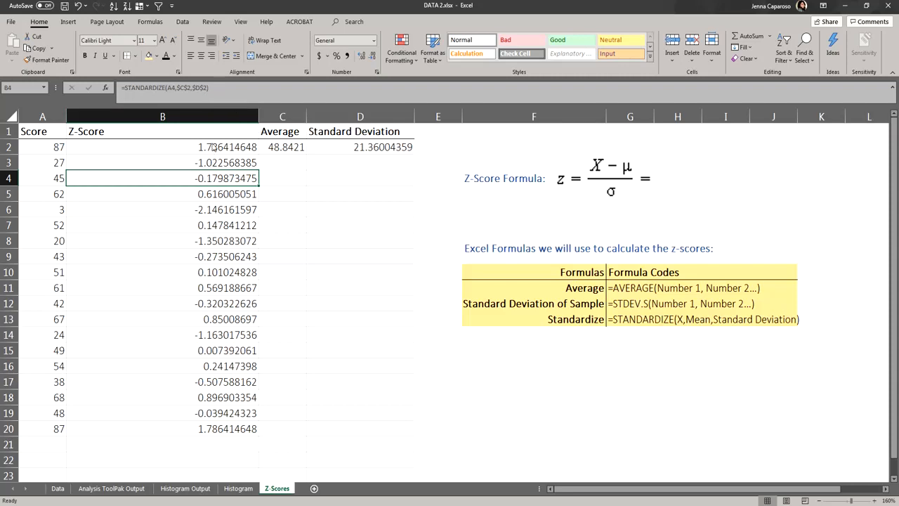
{"action": "double_click", "coordinate": [204, 178]}
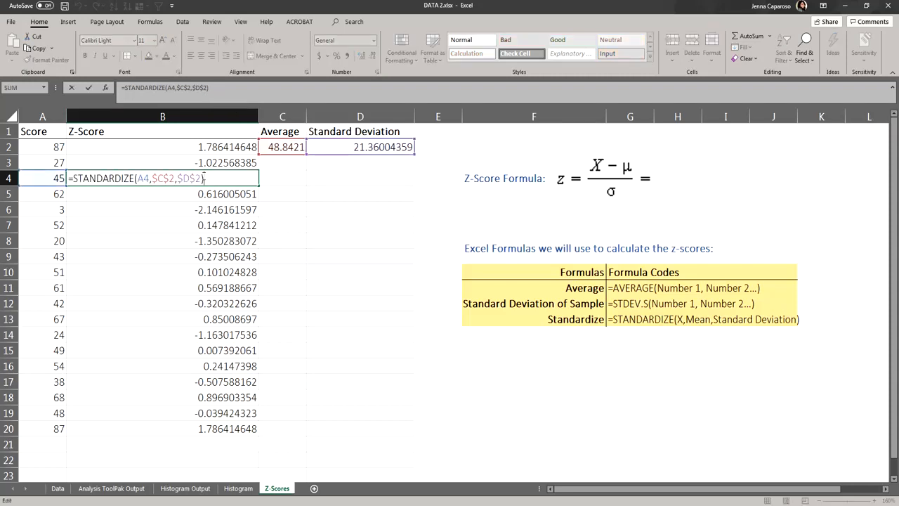
{"action": "double_click", "coordinate": [149, 178]}
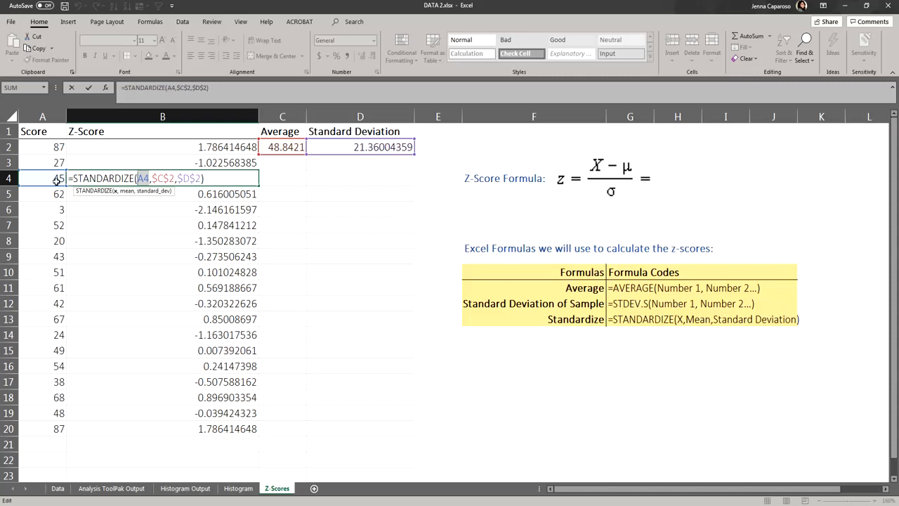
{"action": "double_click", "coordinate": [163, 178]}
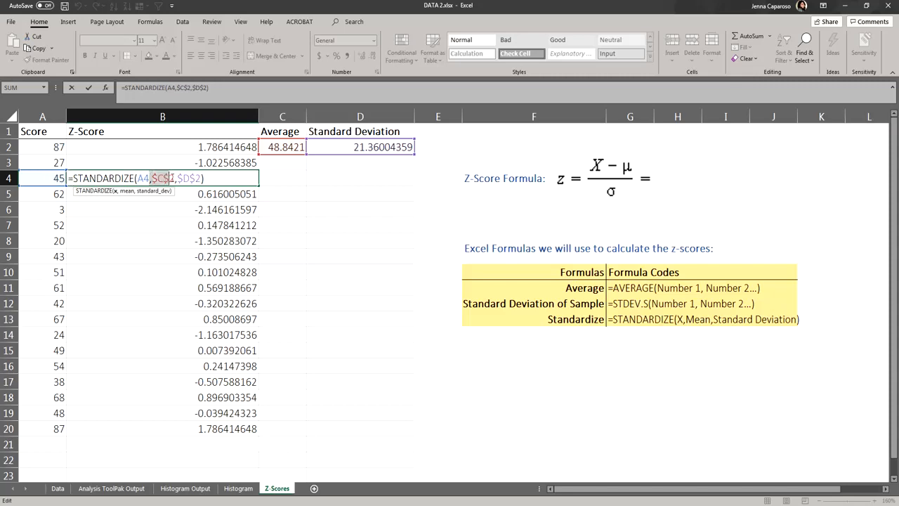
{"action": "double_click", "coordinate": [190, 178]}
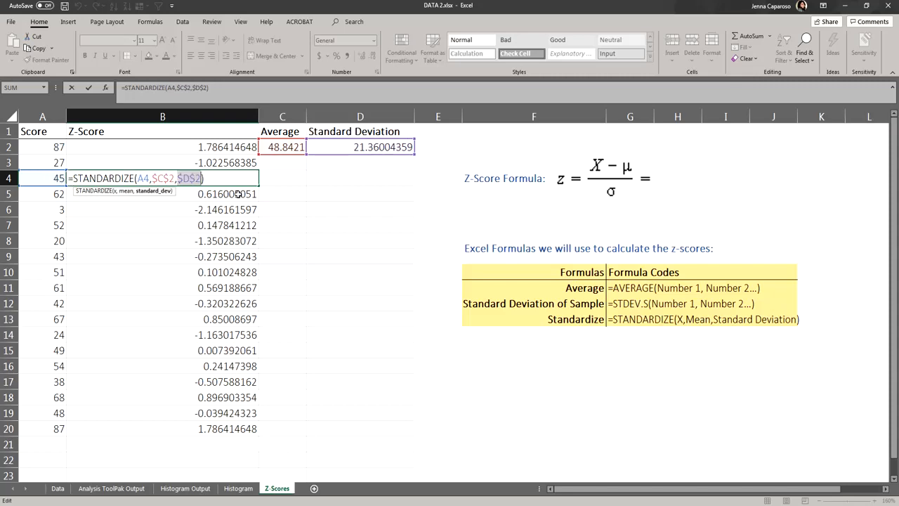
{"action": "key", "text": "Return"}
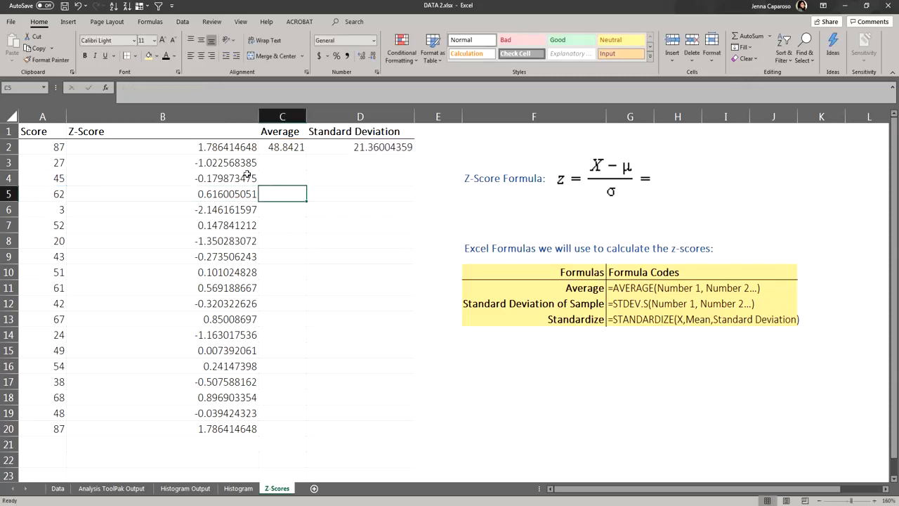
Step: Delete the filled z-score formulas in rows 3 to 20
{"action": "left_click_drag", "start_coordinate": [247, 162], "coordinate": [244, 432]}
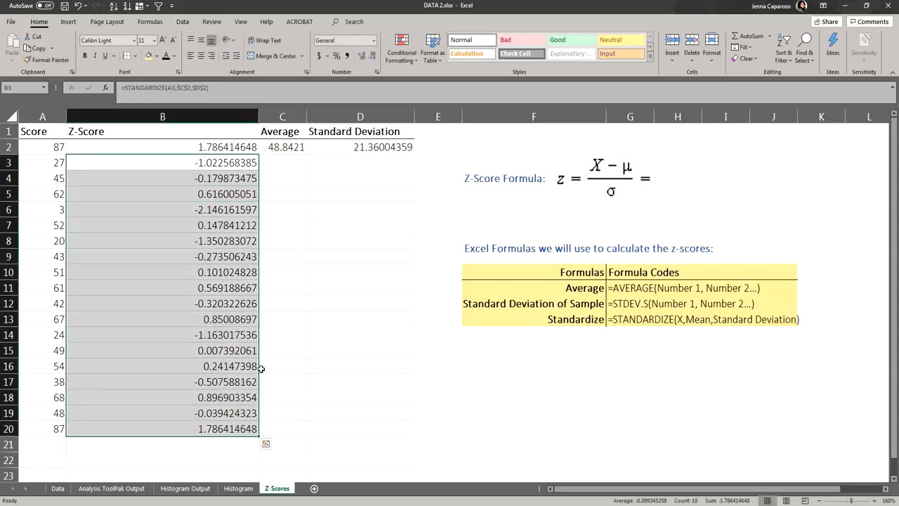
{"action": "key", "text": "Delete"}
{"action": "left_click", "coordinate": [285, 218]}
Step: Inspect the first z-score formula's references again without changing it
{"action": "left_click", "coordinate": [234, 147]}
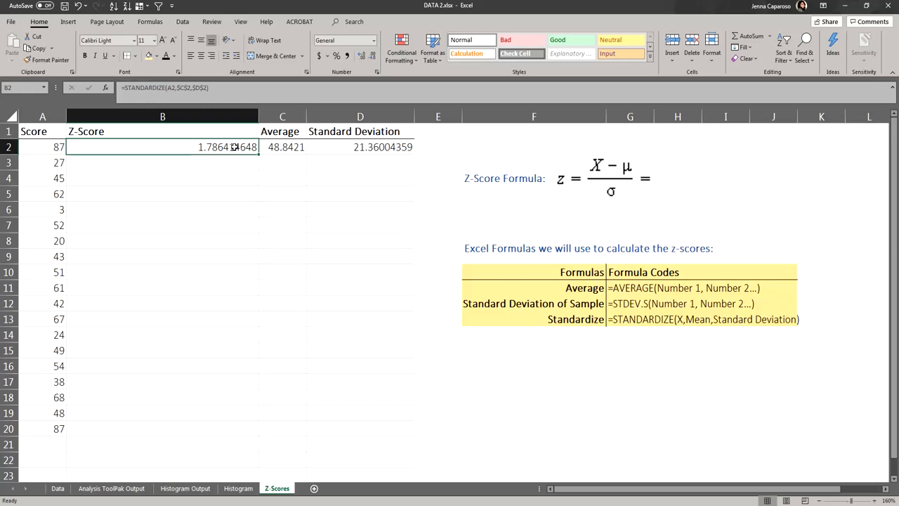
{"action": "double_click", "coordinate": [234, 147]}
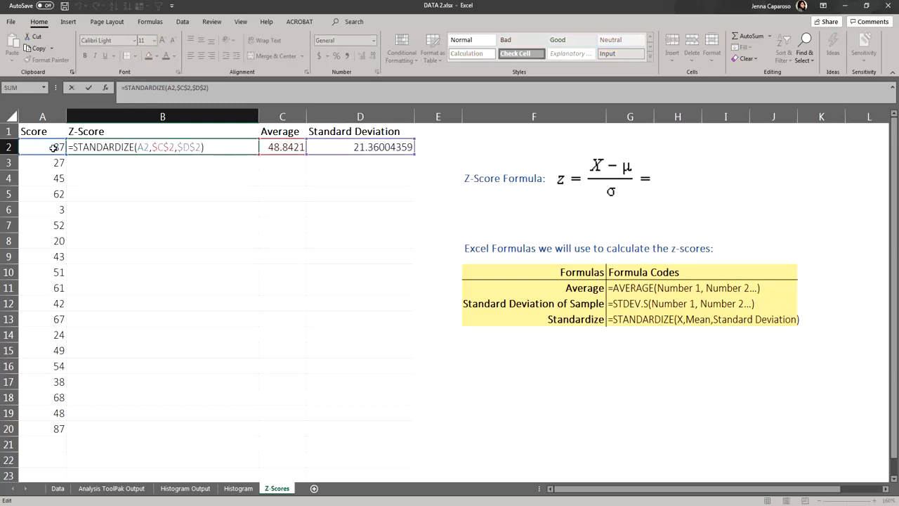
{"action": "left_click_drag", "start_coordinate": [153, 149], "coordinate": [202, 146]}
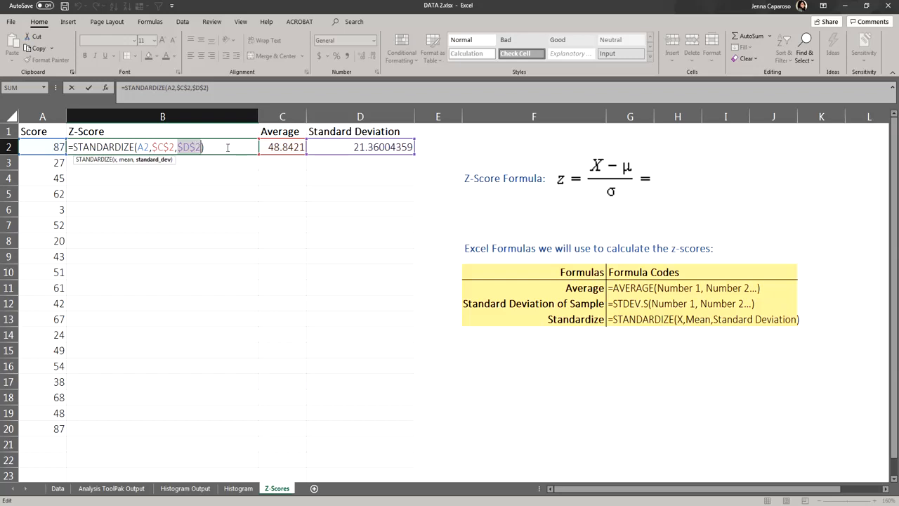
{"action": "key", "text": "Return"}
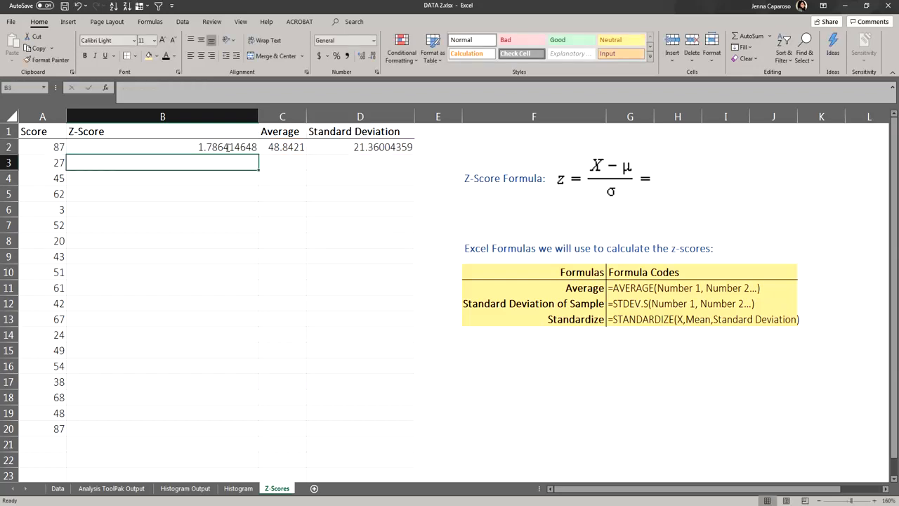
Step: Auto-fill the first z-score formula down the Z-Score column to row 20, then undo the fill
{"action": "left_click", "coordinate": [254, 147]}
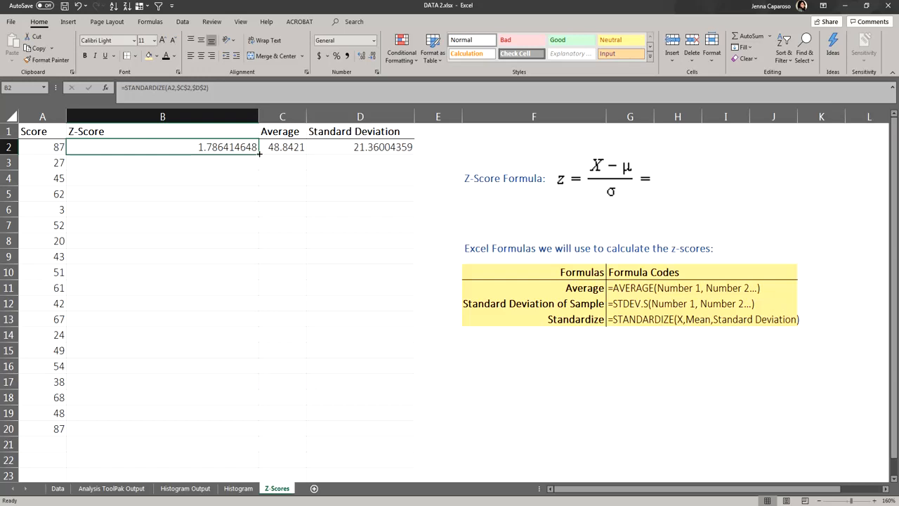
{"action": "double_click", "coordinate": [260, 152]}
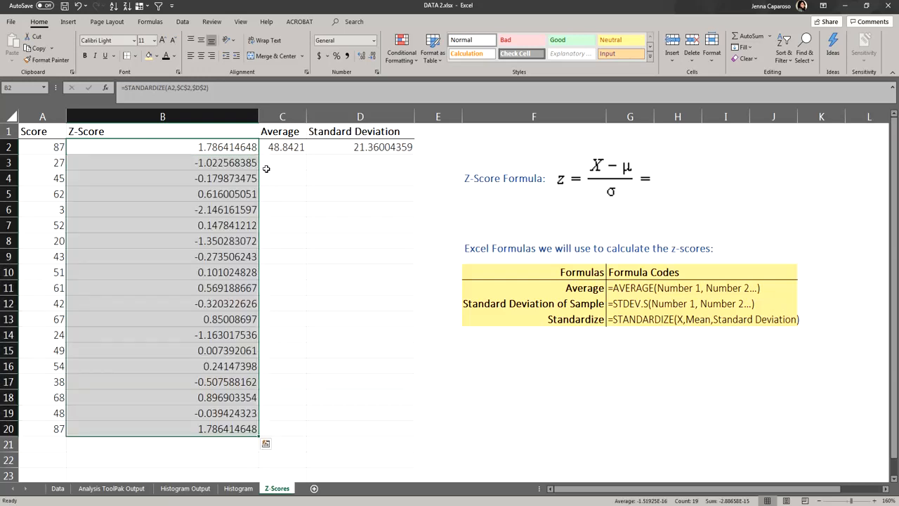
{"action": "left_click", "coordinate": [267, 169]}
{"action": "key", "text": "ctrl+z"}
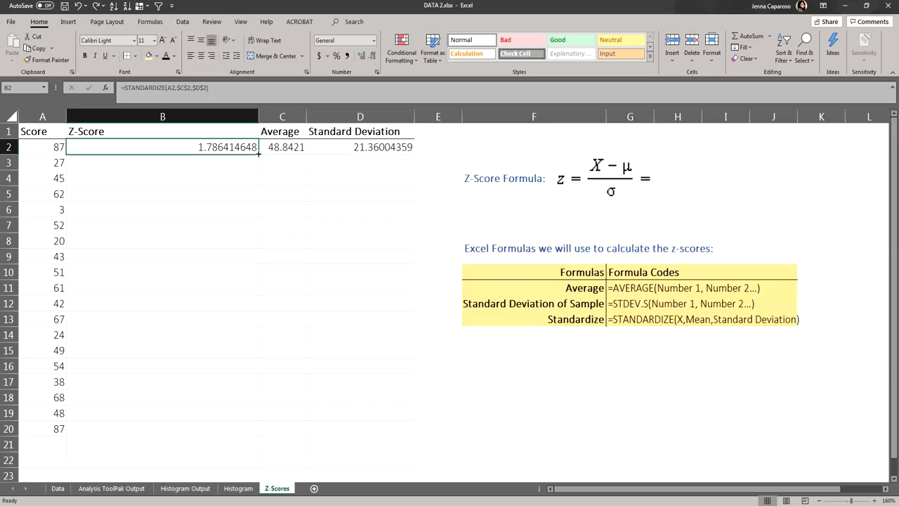
Step: Extend the z-score formula manually down to row 20, then retract the fill back to row 2
{"action": "left_click_drag", "start_coordinate": [260, 153], "coordinate": [259, 431]}
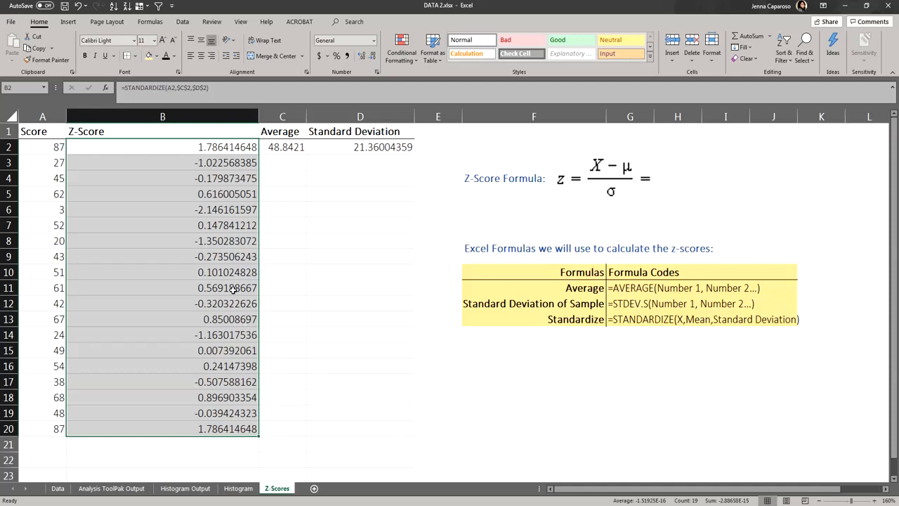
{"action": "left_click_drag", "start_coordinate": [258, 436], "coordinate": [250, 146]}
{"action": "scroll", "coordinate": [250, 147], "scroll_direction": "up", "scroll_amount": 2}
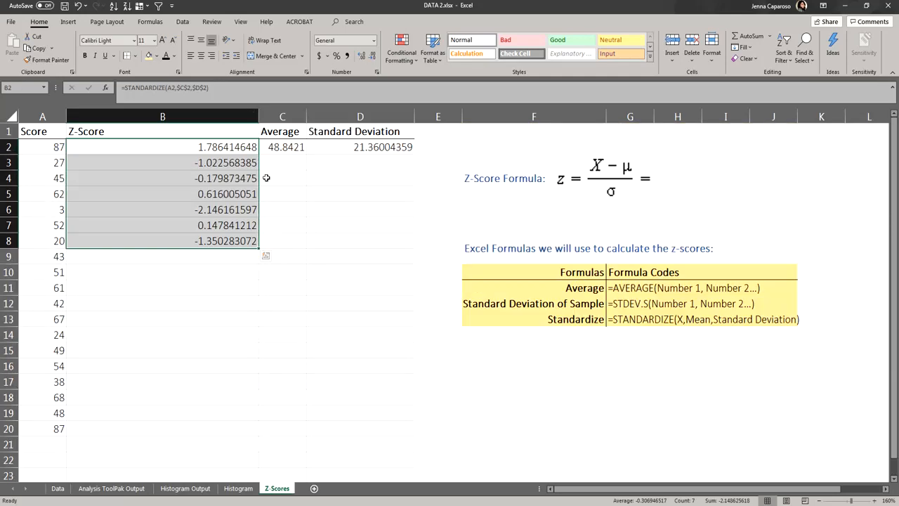
{"action": "left_click_drag", "start_coordinate": [258, 247], "coordinate": [255, 152]}
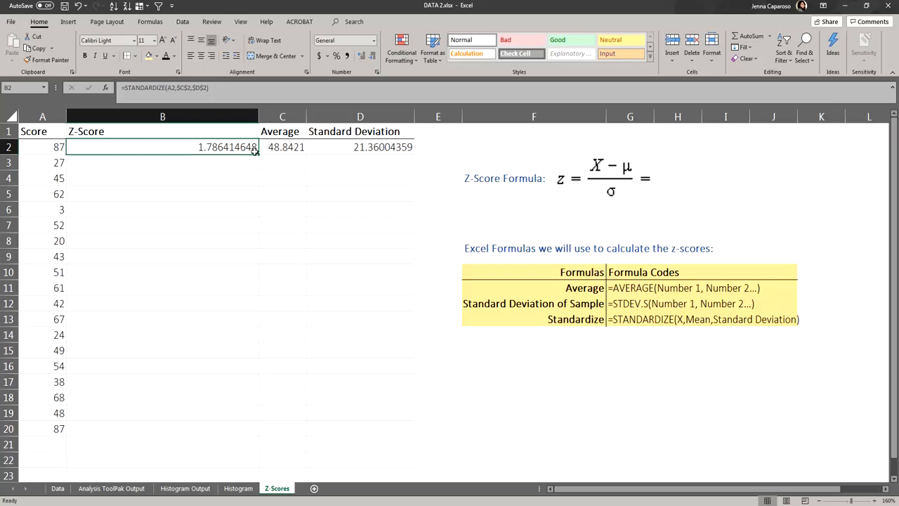
Step: Fill the first z-score formula down the Z-Score column to row 20 and check the last row's score and result
{"action": "double_click", "coordinate": [259, 155]}
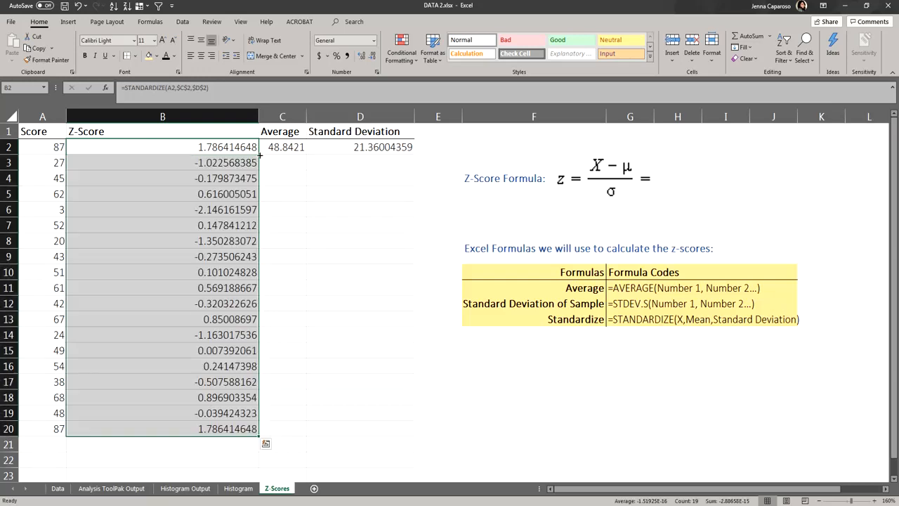
{"action": "left_click_drag", "start_coordinate": [54, 430], "coordinate": [130, 432]}
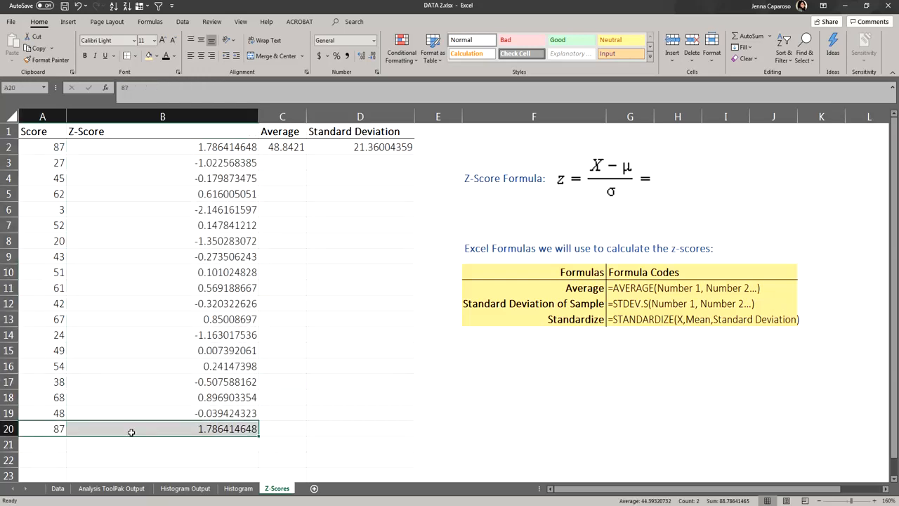
{"action": "left_click", "coordinate": [423, 175]}
{"action": "left_click", "coordinate": [801, 399]}
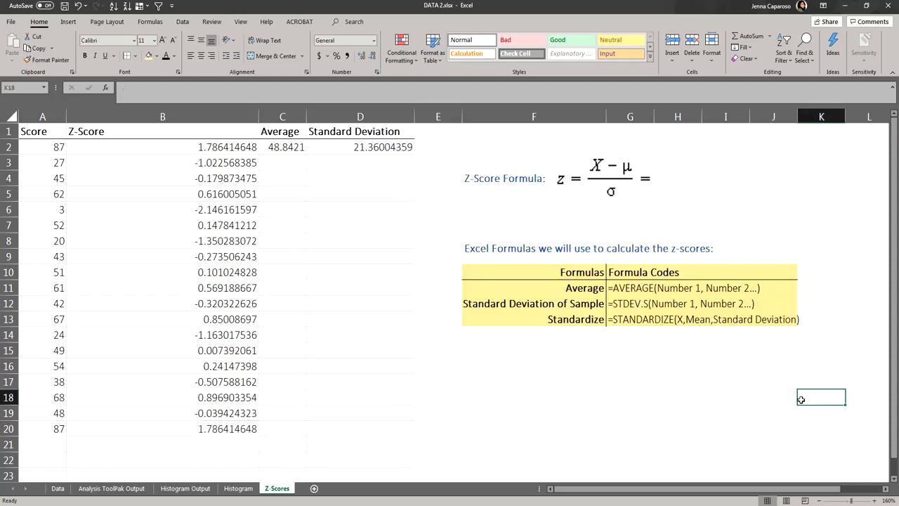